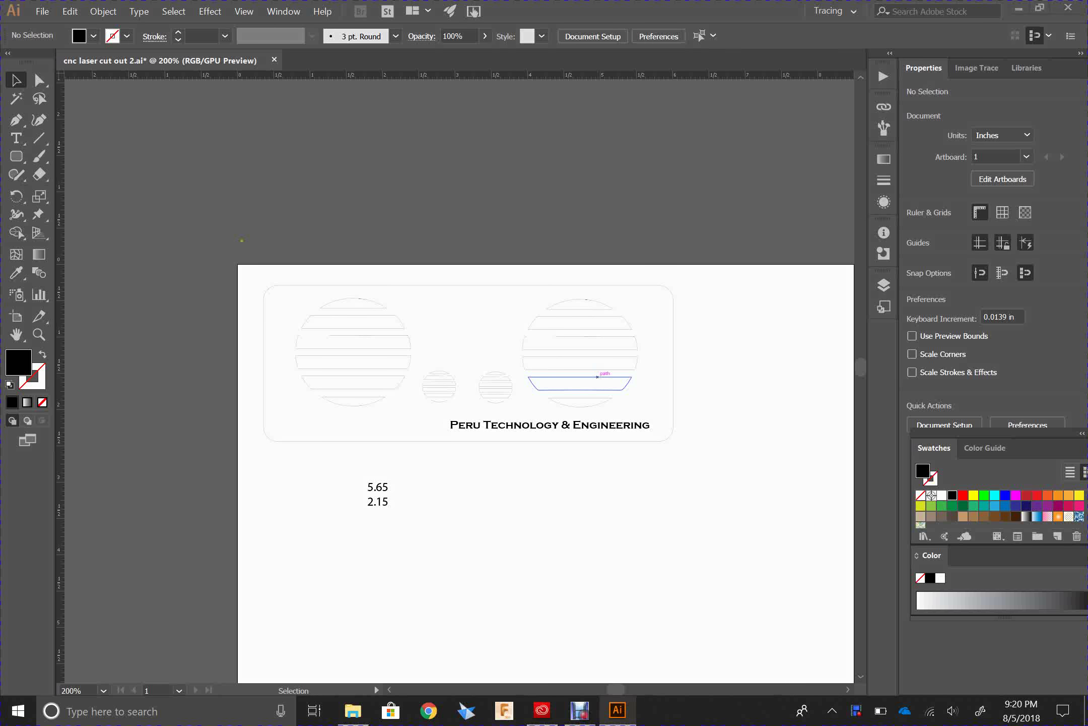
- Create a new blank document, Untitled-1, using the 8.5 × 11 in preset
{"action": "left_click", "coordinate": [41, 11]}
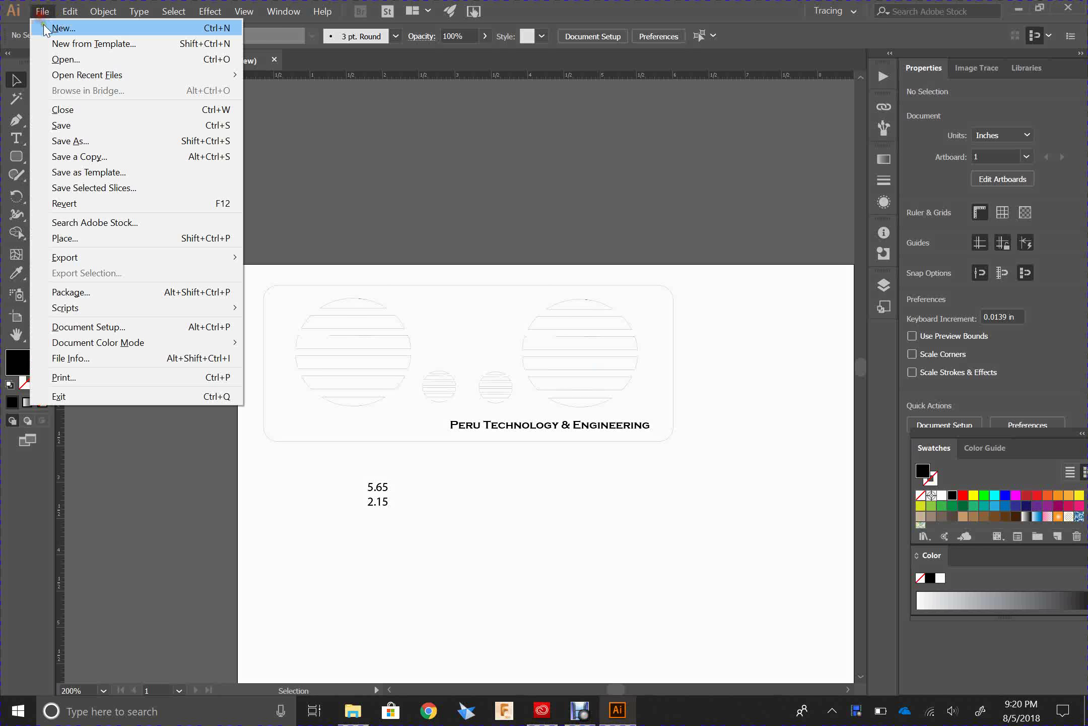
{"action": "left_click", "coordinate": [47, 30]}
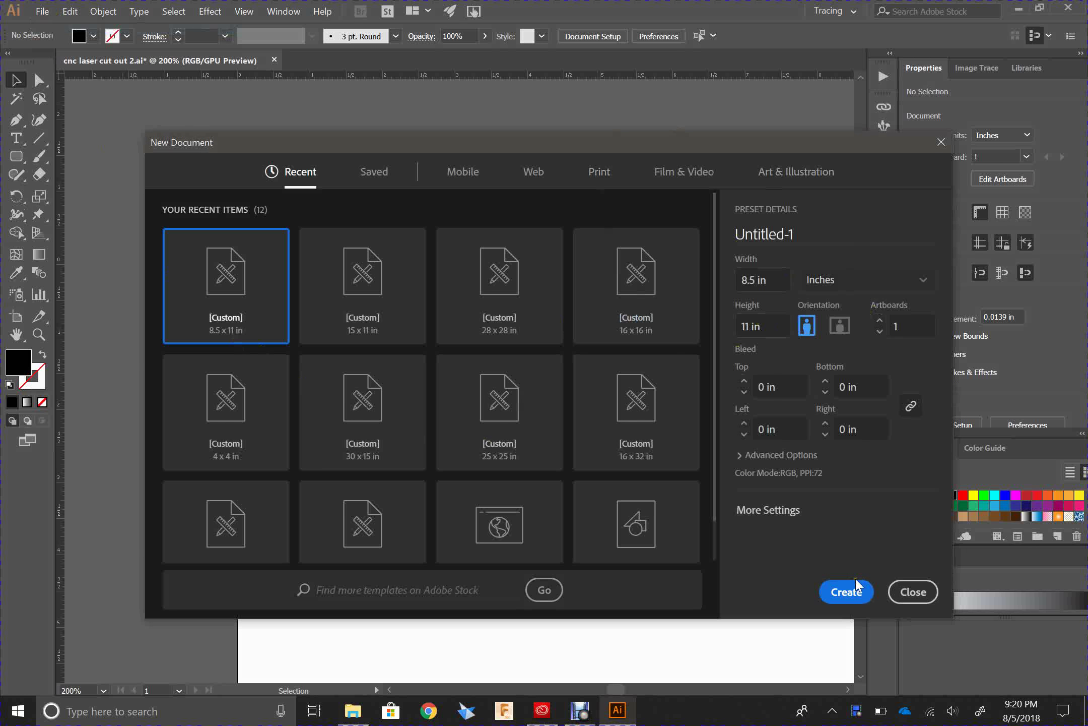
{"action": "left_click", "coordinate": [852, 593]}
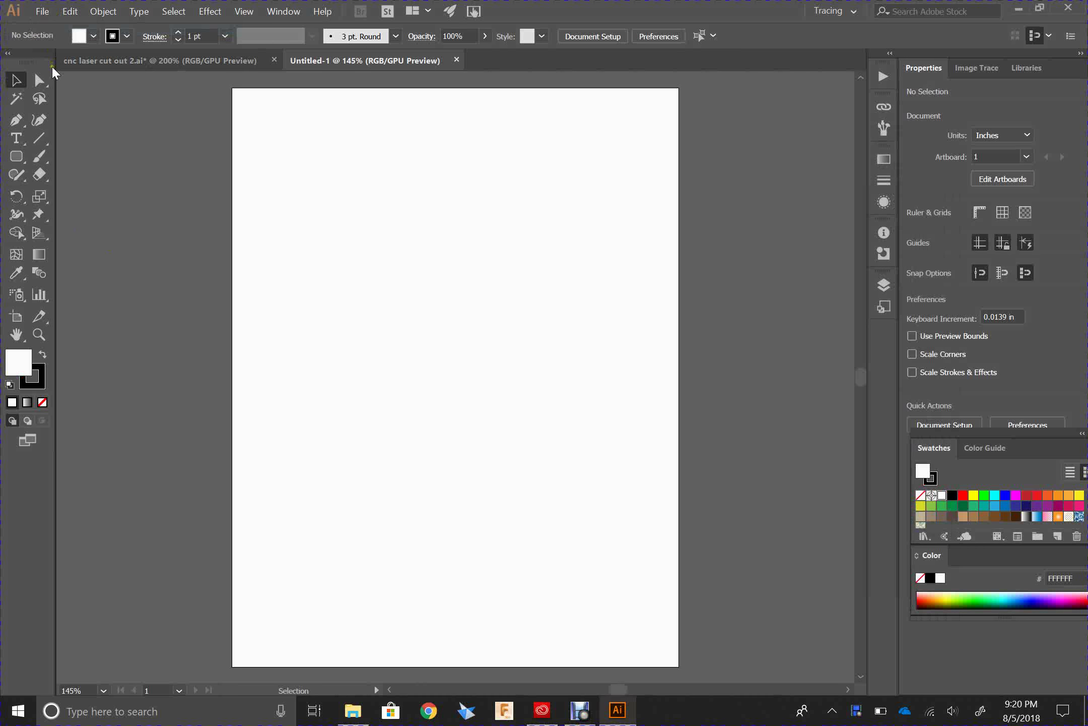
- Draw a rounded rectangle 5.6 in wide and 2.1 in tall with a 0.2 in corner radius
{"action": "left_click", "coordinate": [18, 159]}
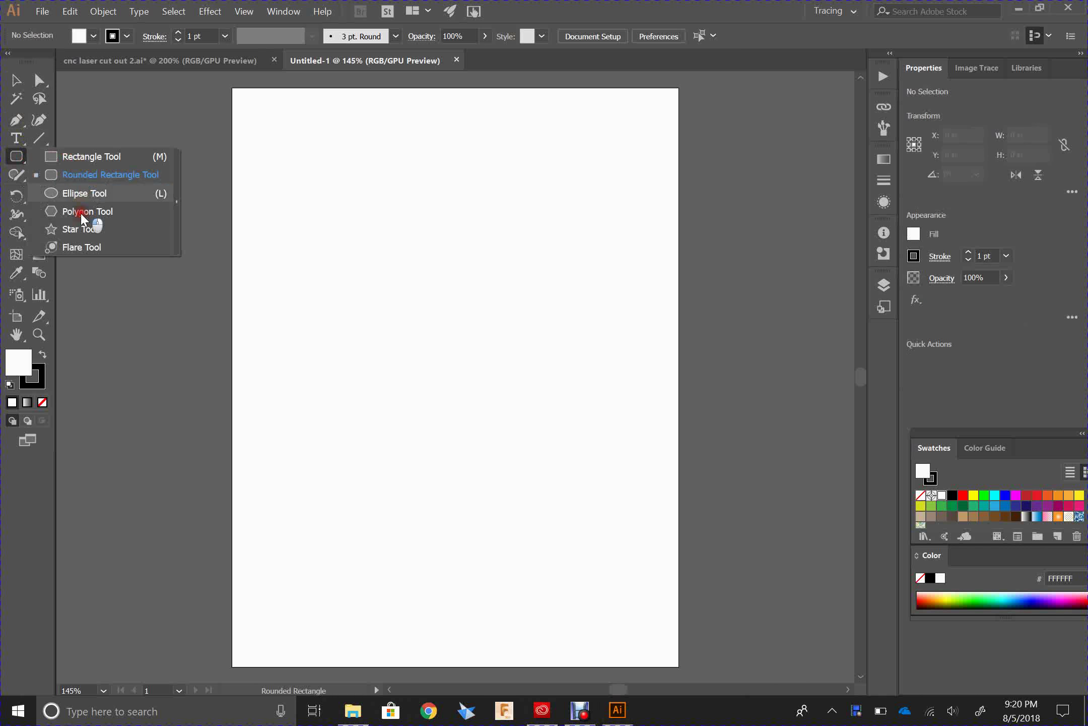
{"action": "left_click", "coordinate": [87, 177]}
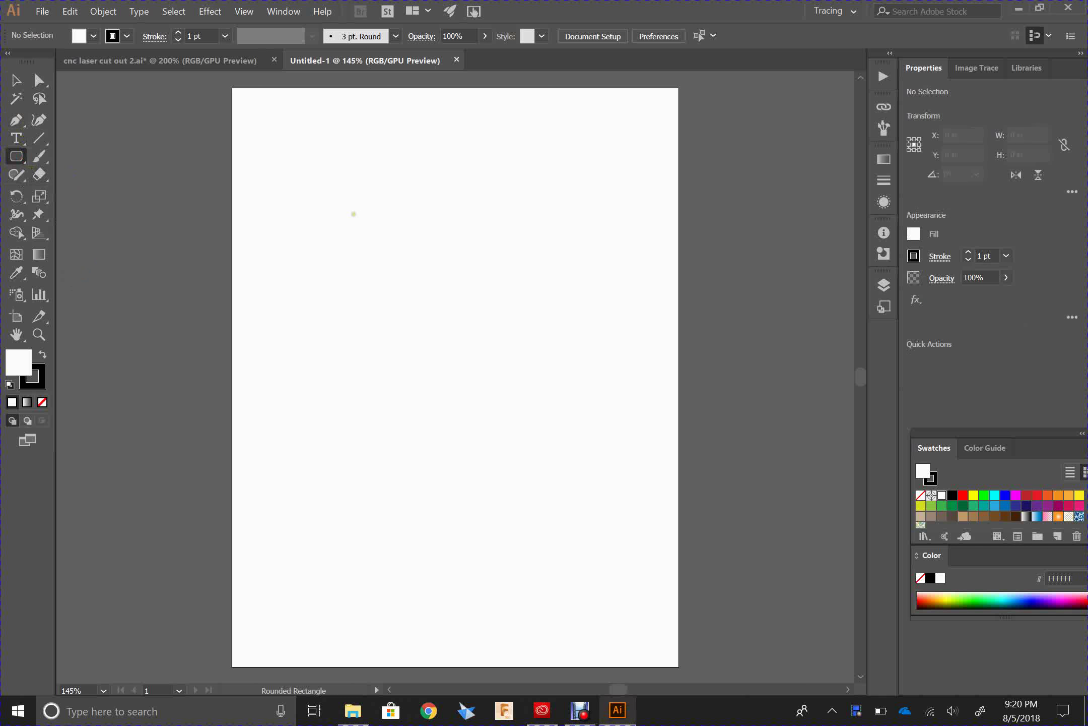
{"action": "left_click", "coordinate": [387, 230]}
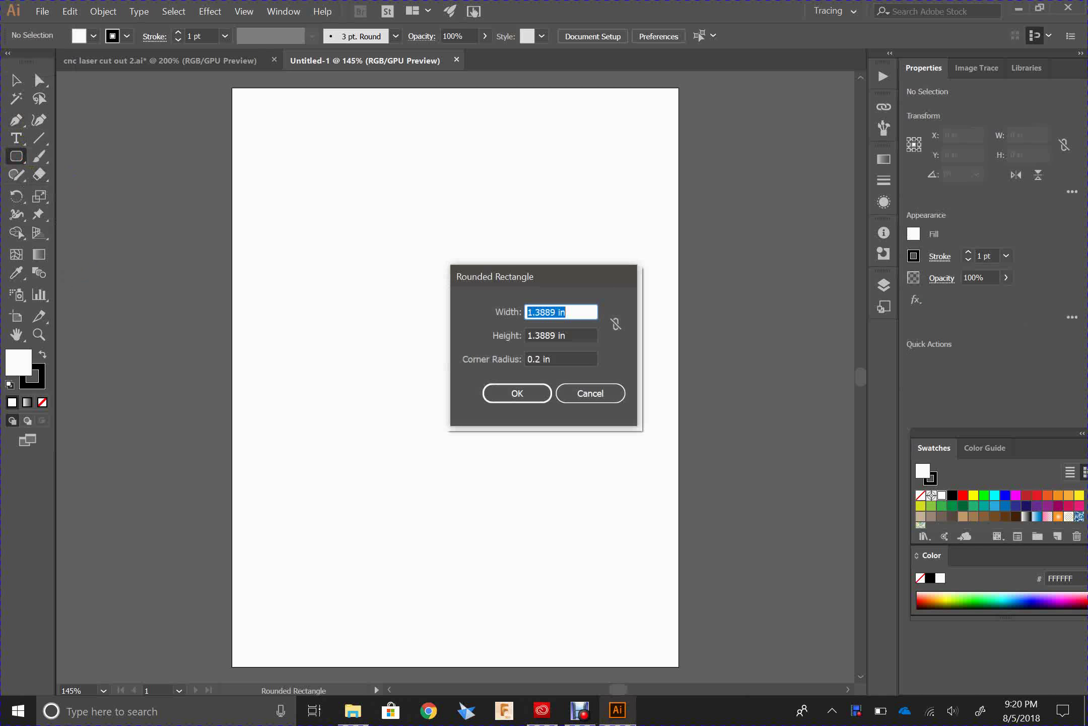
{"action": "type", "text": "5.6"}
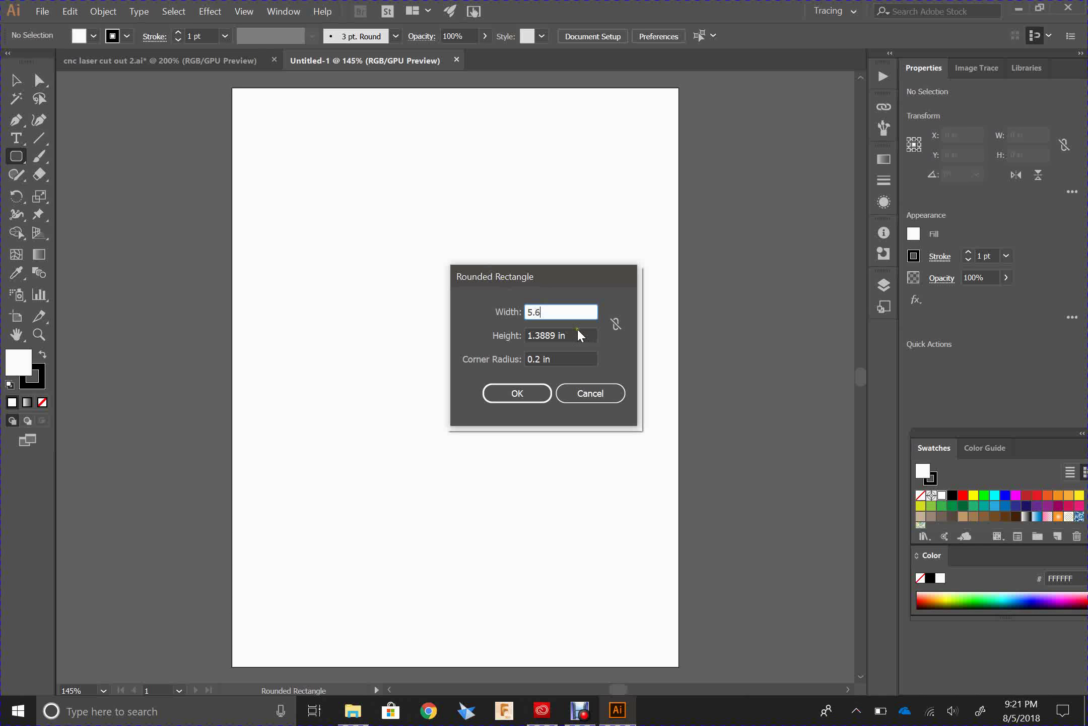
{"action": "left_click_drag", "start_coordinate": [576, 335], "coordinate": [510, 332]}
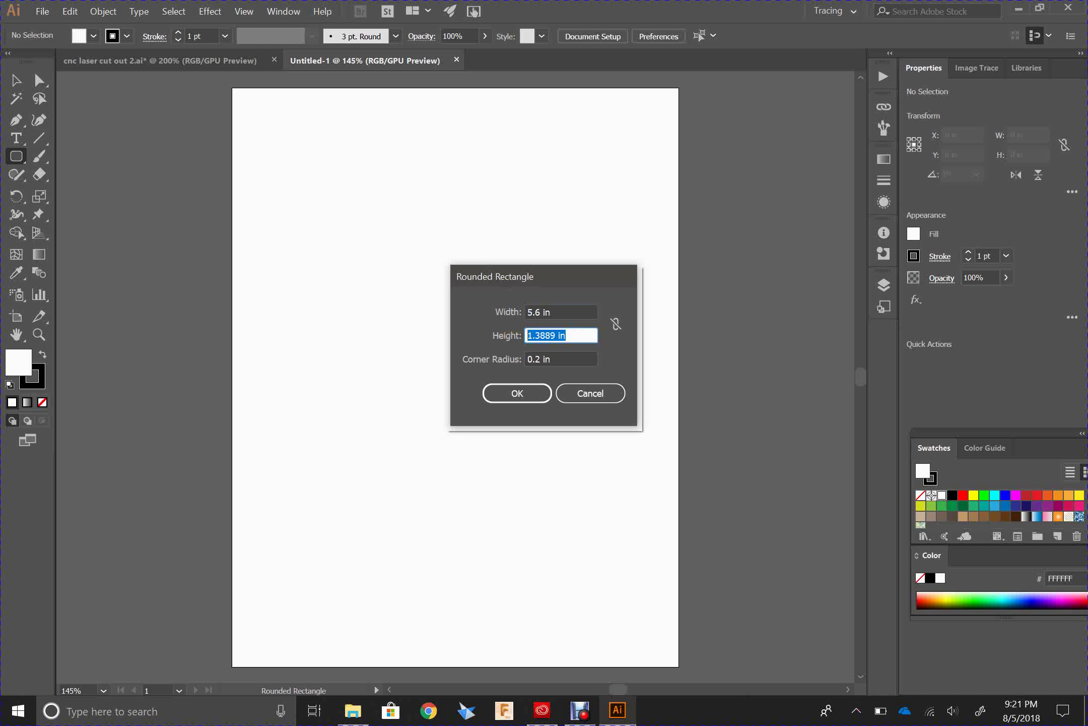
{"action": "type", "text": "2.1"}
{"action": "left_click", "coordinate": [575, 361]}
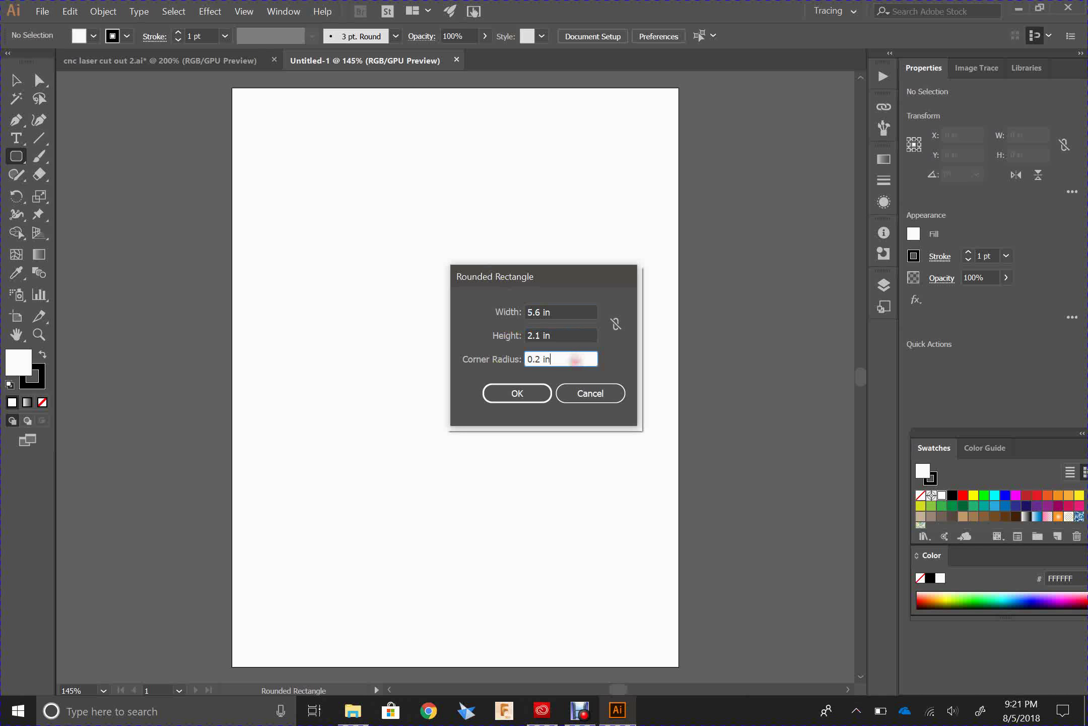
{"action": "left_click", "coordinate": [524, 394]}
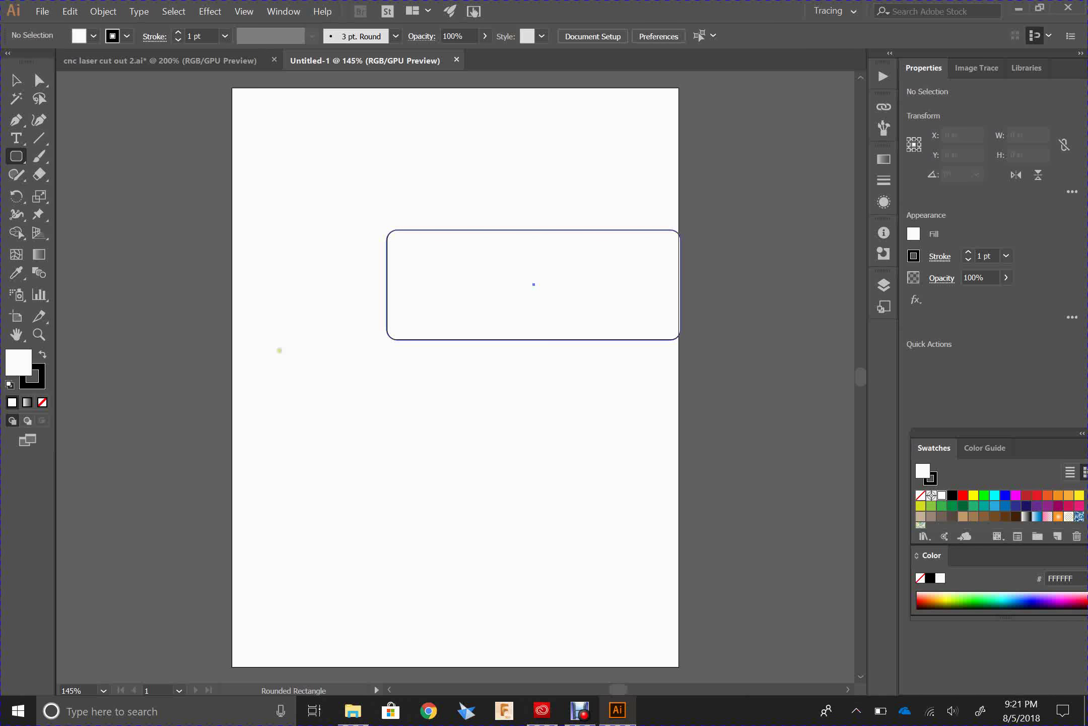
{"action": "left_click", "coordinate": [18, 80]}
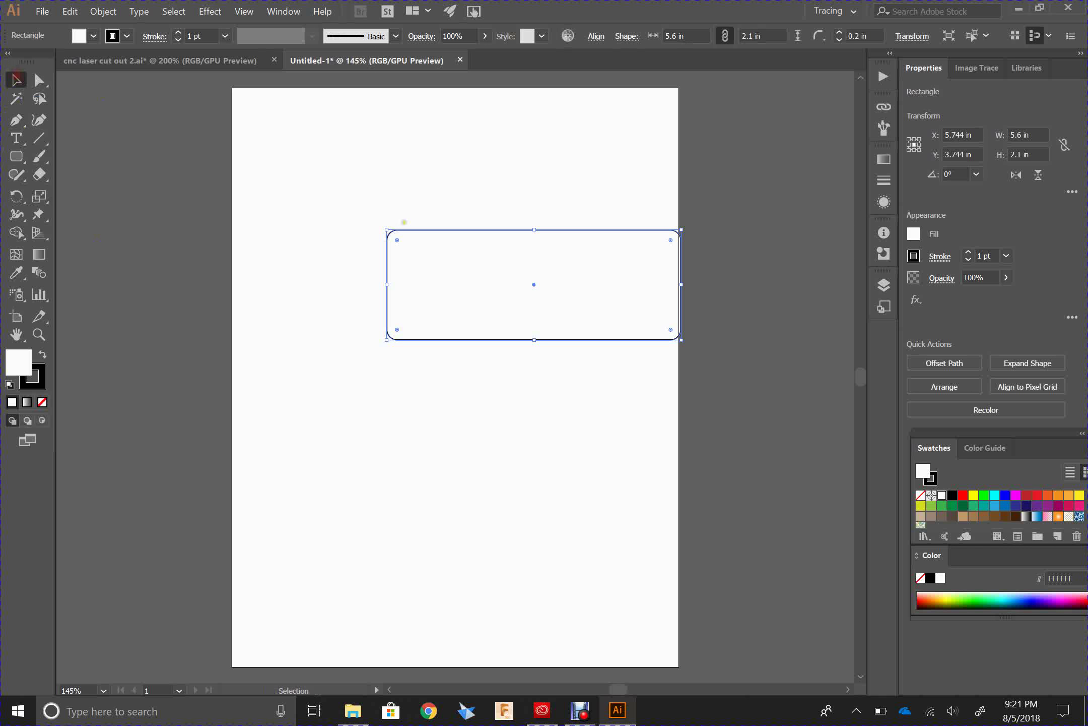
- Drag the rounded rectangle up near the page top, to about X 4.022 in, Y 1.731 in
{"action": "left_click_drag", "start_coordinate": [447, 228], "coordinate": [347, 189]}
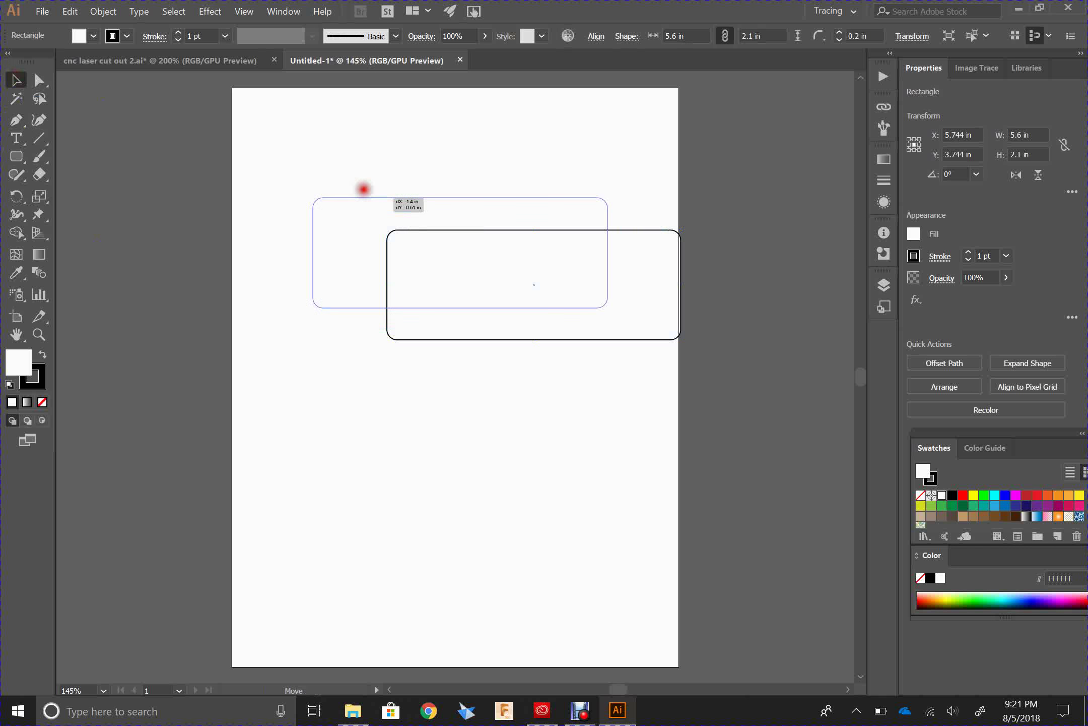
{"action": "left_click", "coordinate": [428, 373]}
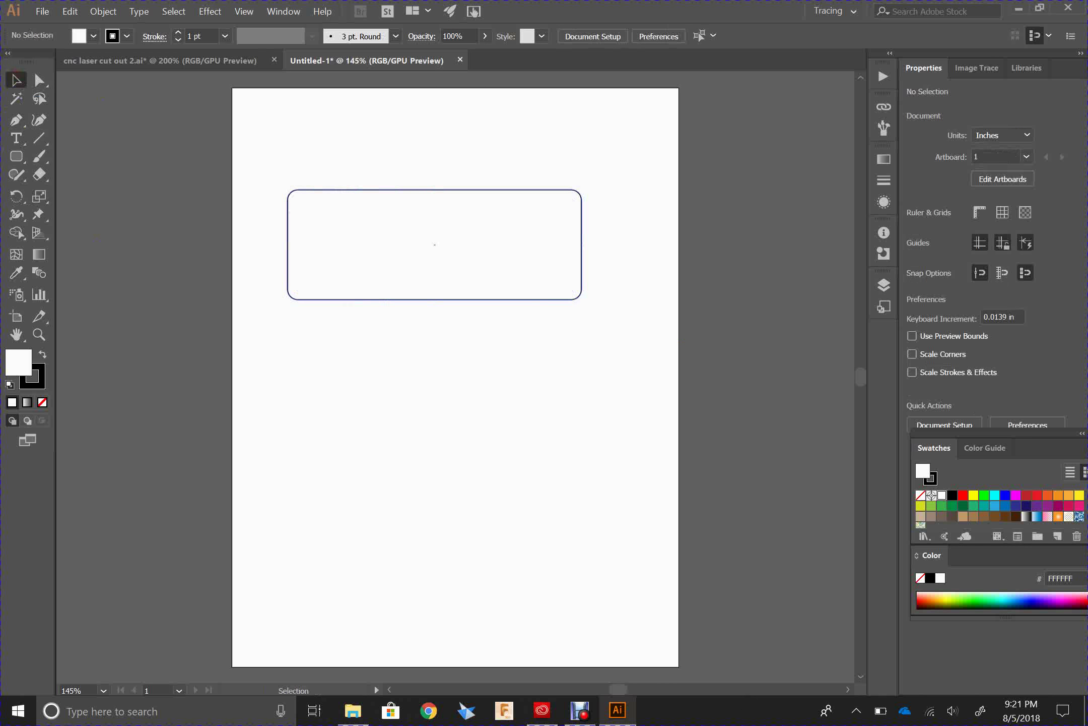
{"action": "left_click_drag", "start_coordinate": [373, 190], "coordinate": [382, 124]}
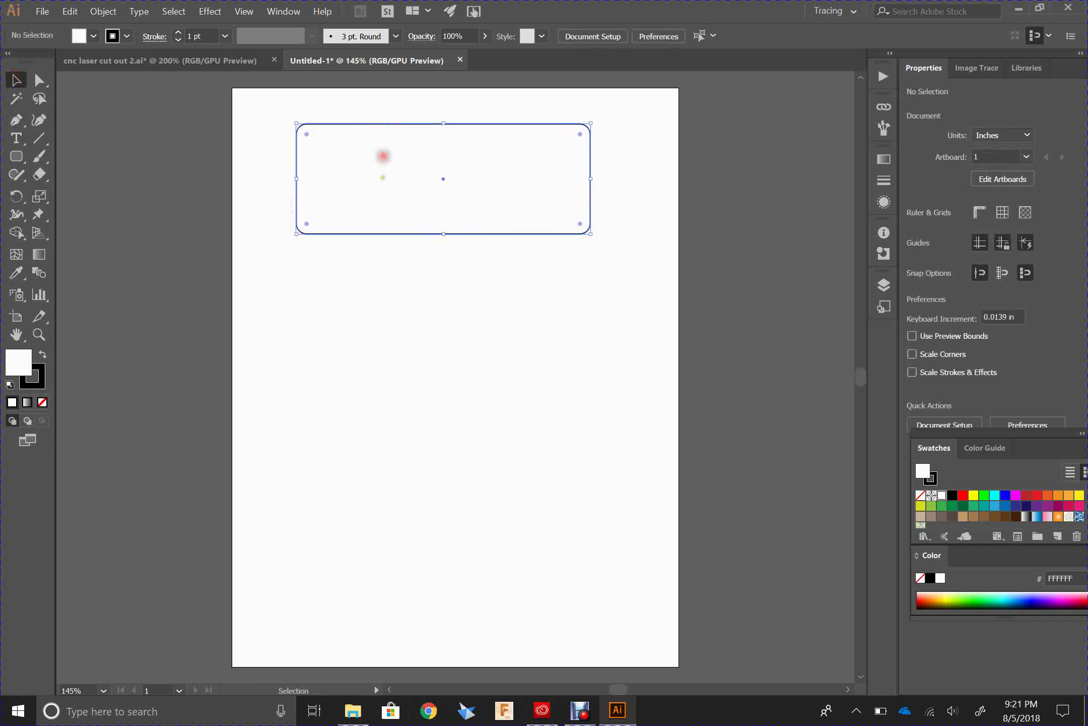
- Copy the rounded rectangle and paste a duplicate just below the top one
{"action": "left_click", "coordinate": [70, 11]}
{"action": "left_click", "coordinate": [96, 78]}
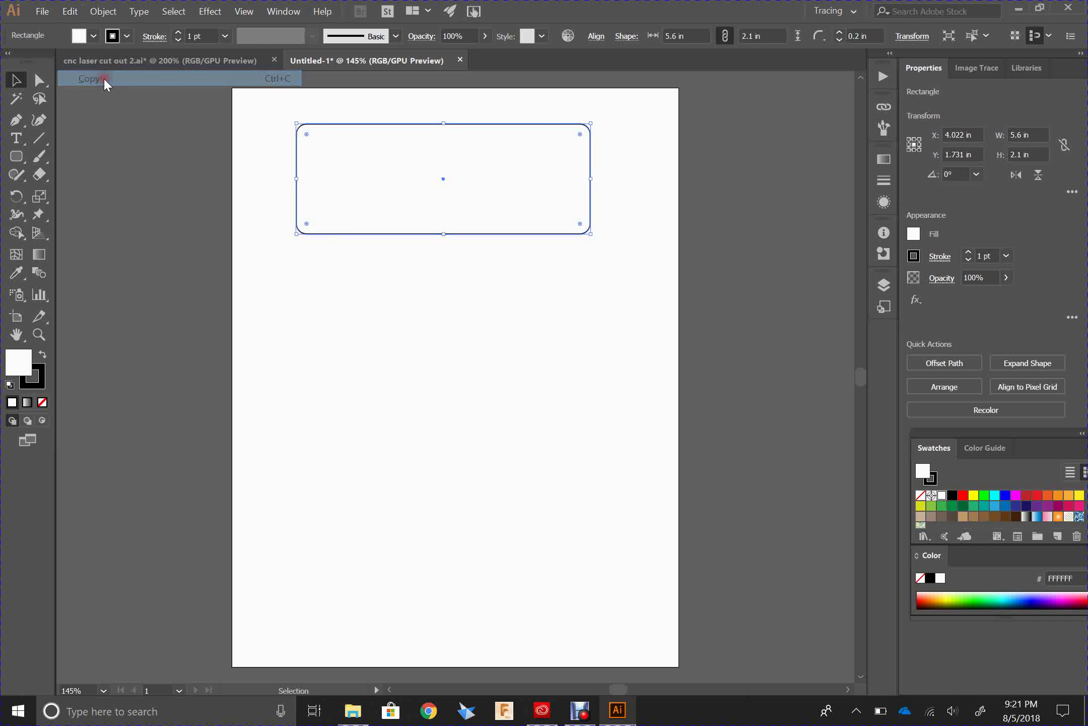
{"action": "left_click", "coordinate": [73, 10]}
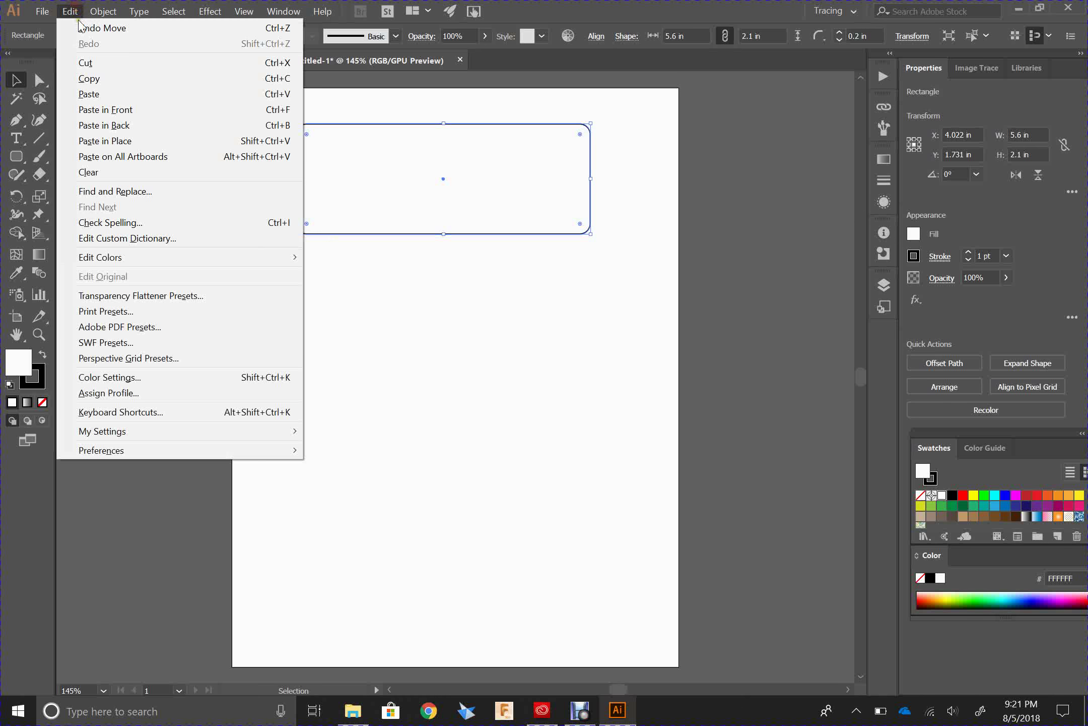
{"action": "left_click", "coordinate": [93, 94]}
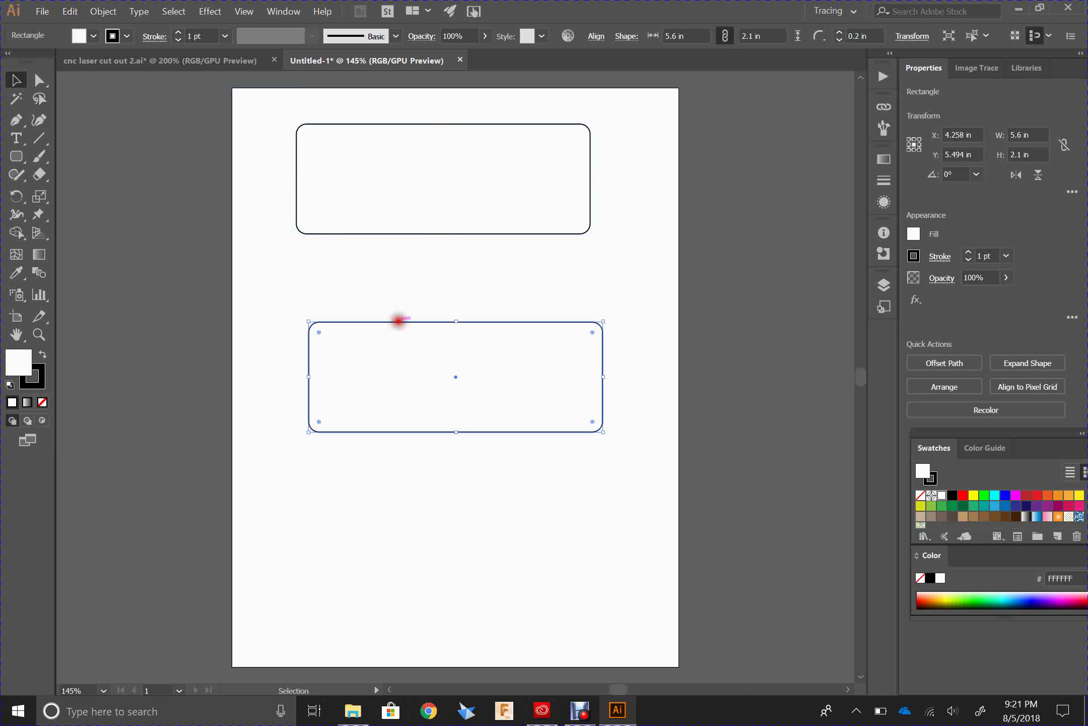
{"action": "left_click_drag", "start_coordinate": [398, 321], "coordinate": [384, 257]}
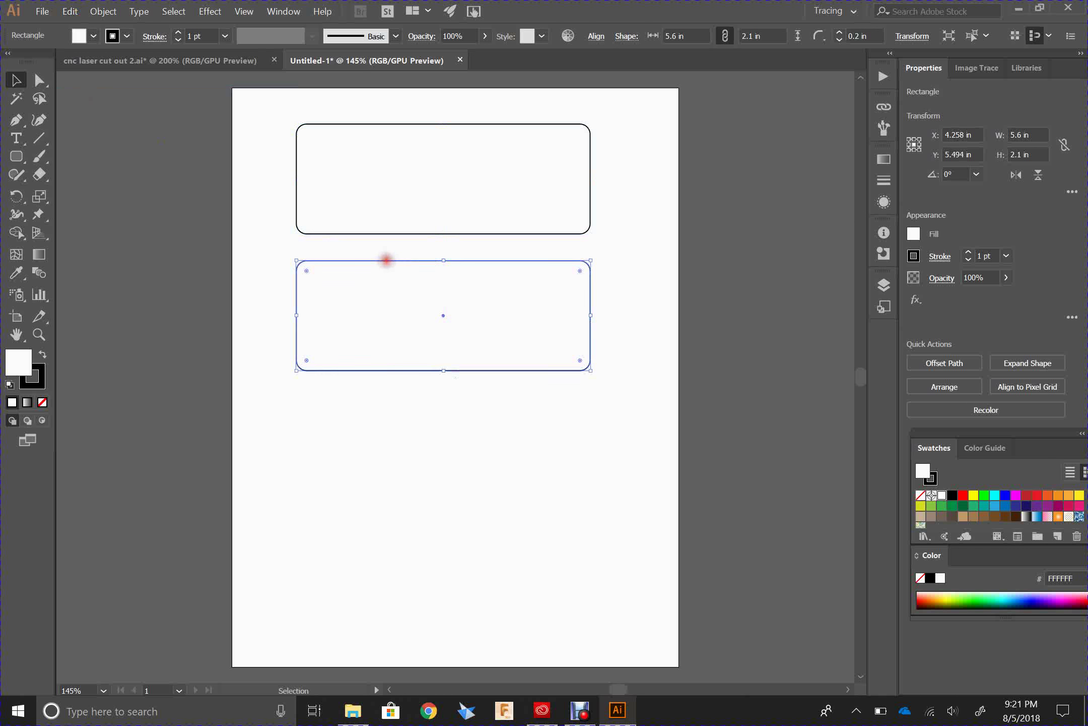
{"action": "left_click", "coordinate": [437, 417]}
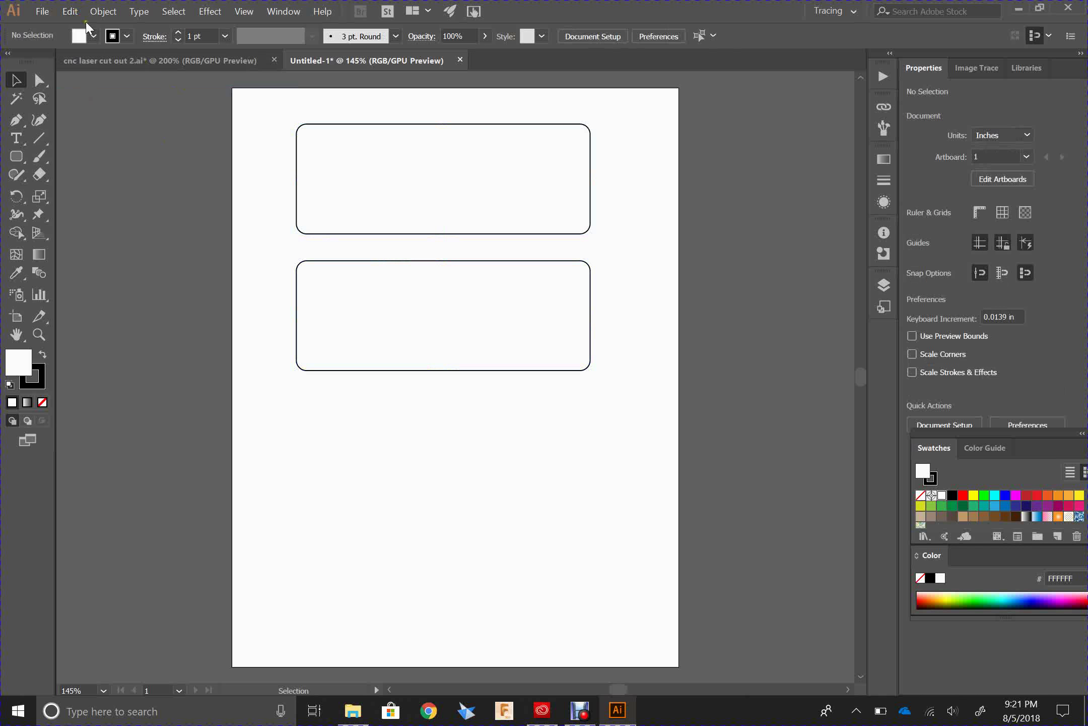
- Paste a third rounded rectangle and place it lower on the page
{"action": "left_click", "coordinate": [70, 11]}
{"action": "left_click", "coordinate": [90, 94]}
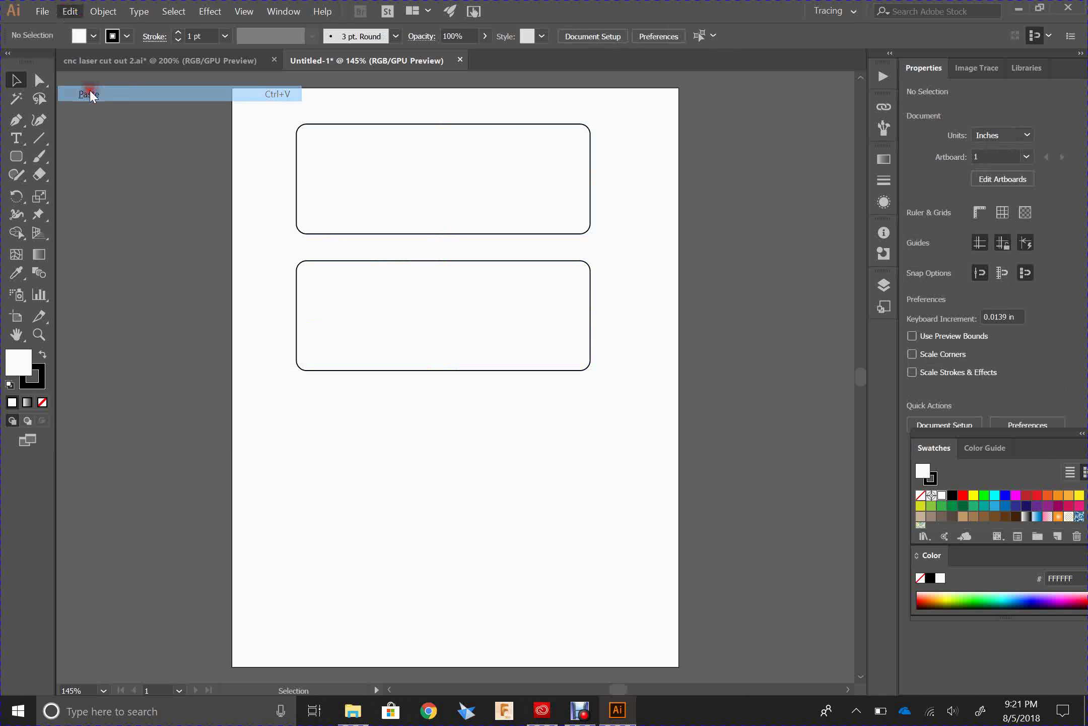
{"action": "left_click_drag", "start_coordinate": [408, 356], "coordinate": [400, 471]}
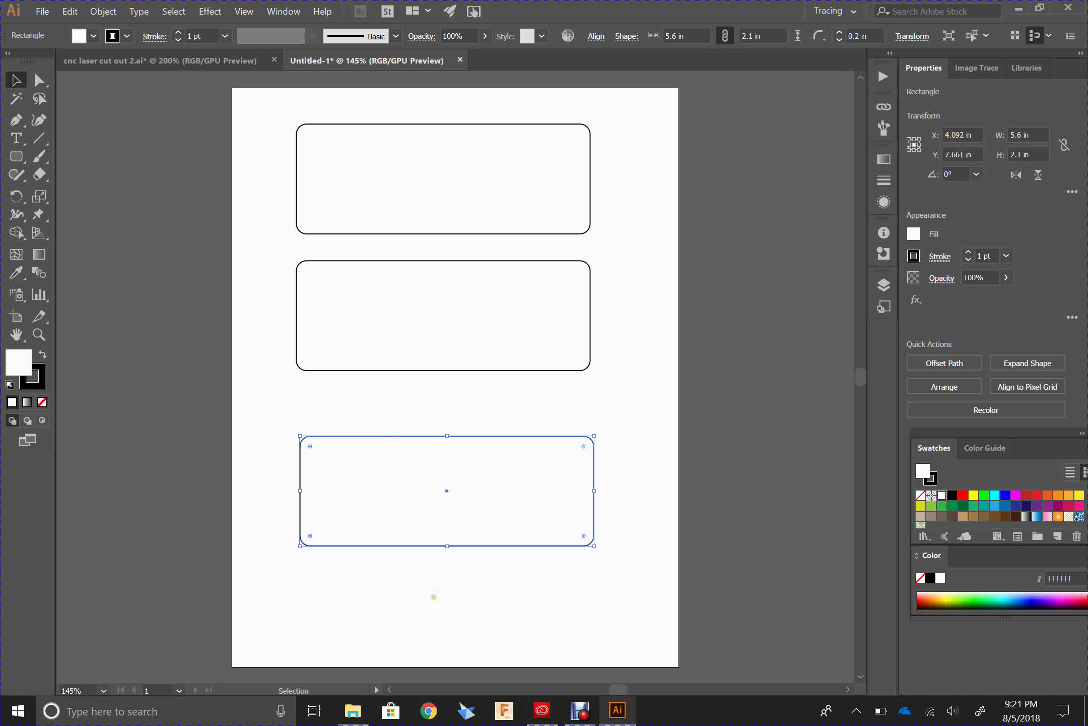
{"action": "left_click", "coordinate": [433, 597]}
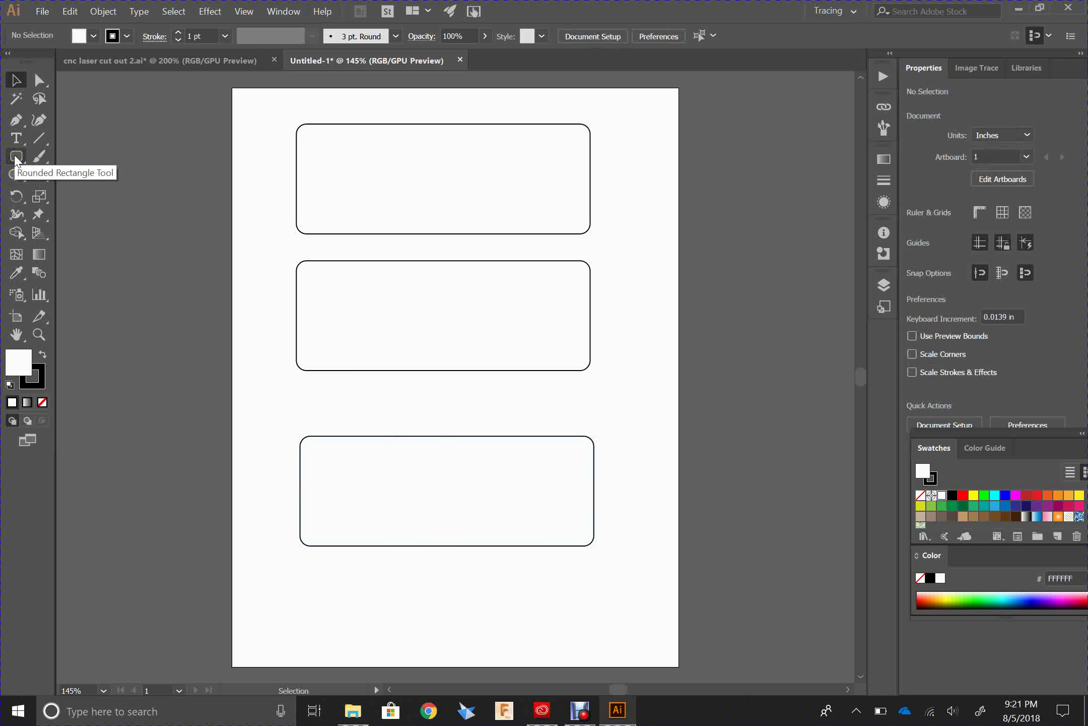
{"action": "left_click_drag", "start_coordinate": [15, 160], "coordinate": [81, 211]}
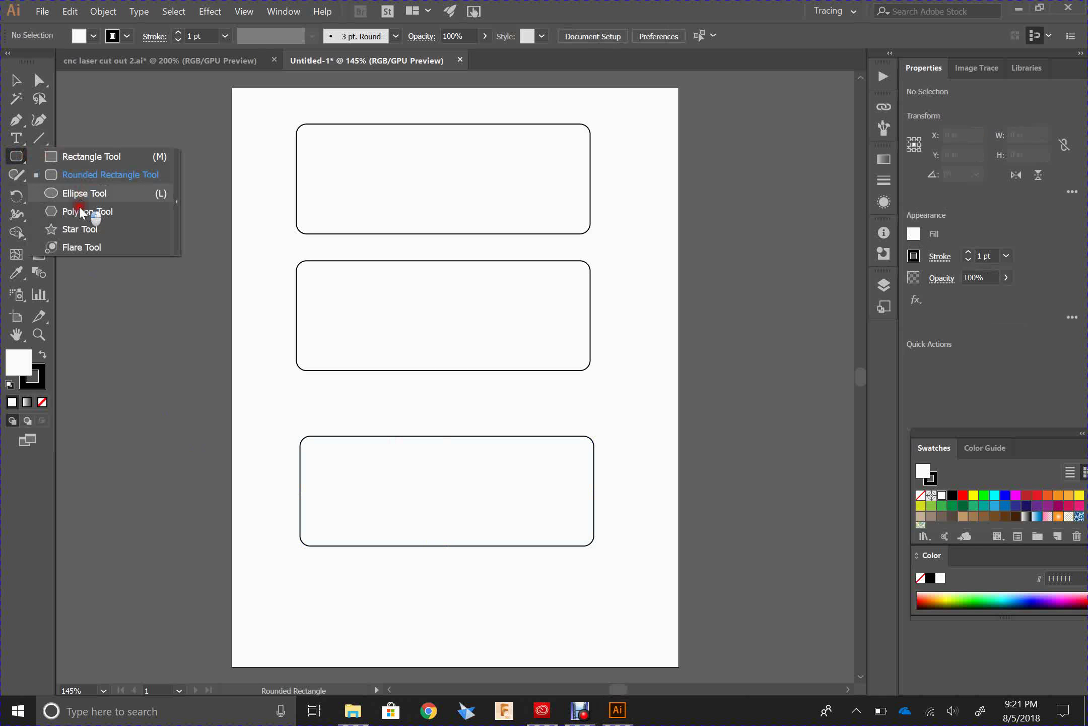
- Pick the Ellipse tool from the toolbar's line, type and shape options
{"action": "left_click_drag", "start_coordinate": [80, 212], "coordinate": [63, 195]}
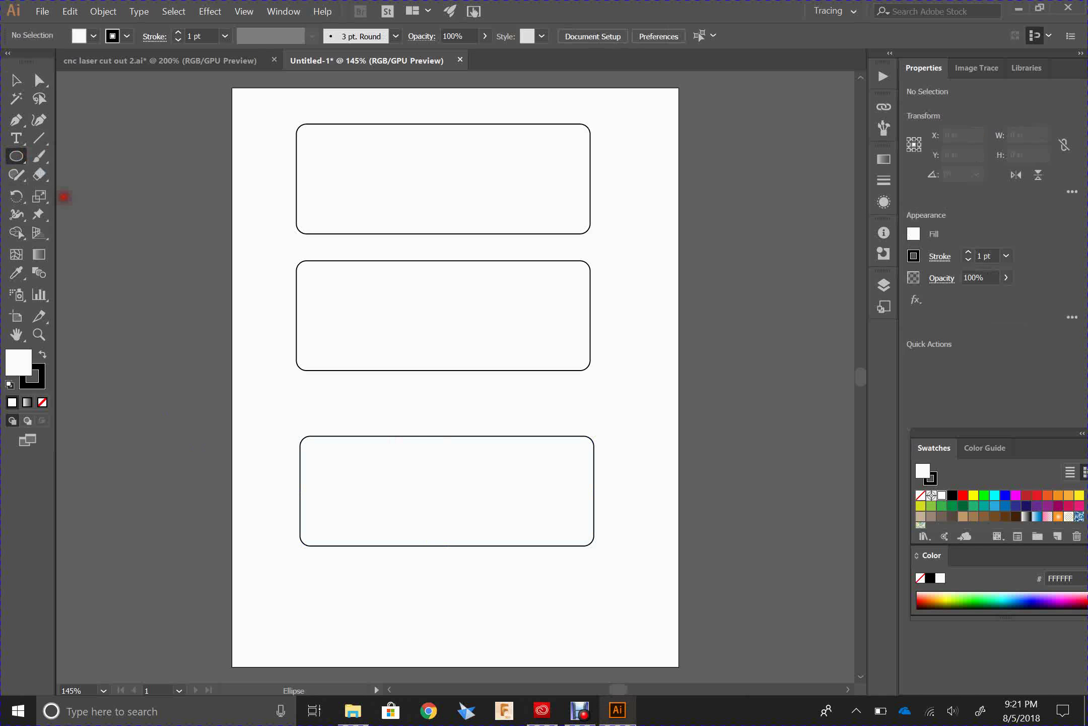
{"action": "left_click", "coordinate": [39, 138]}
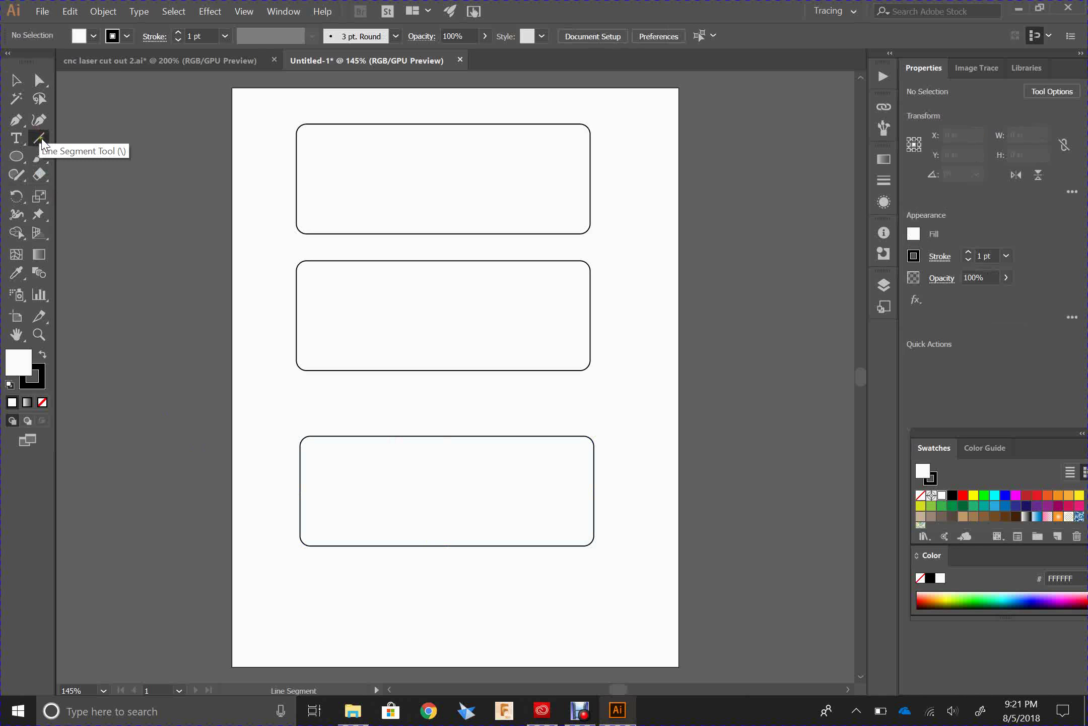
{"action": "left_click_drag", "start_coordinate": [43, 142], "coordinate": [103, 186]}
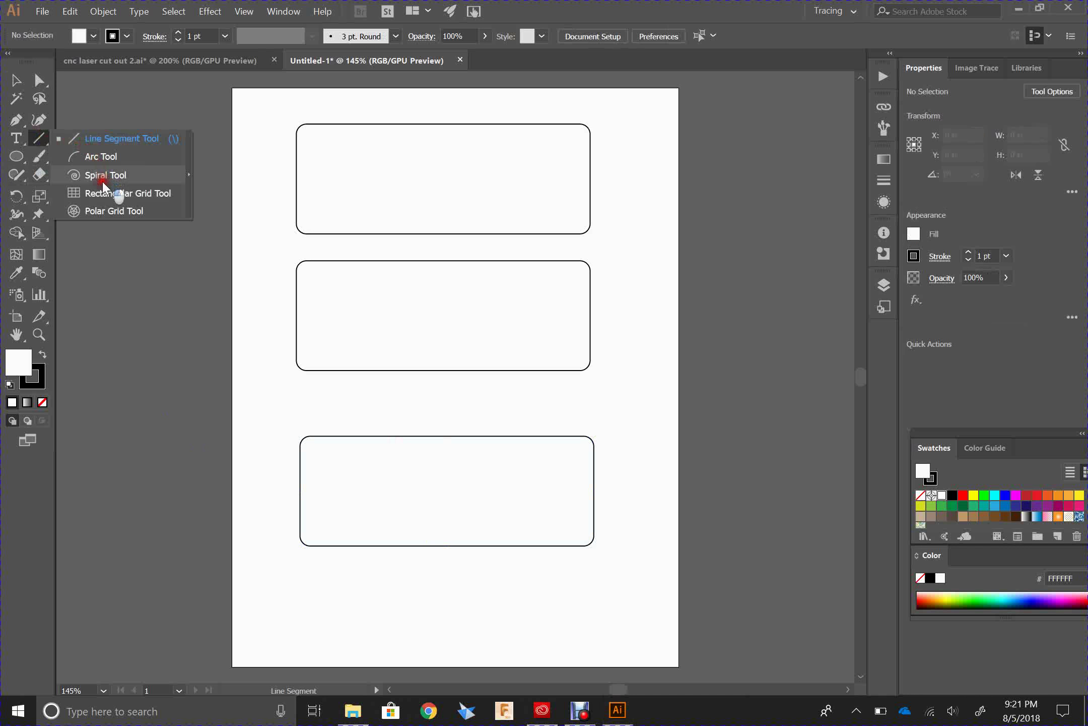
{"action": "left_click_drag", "start_coordinate": [104, 186], "coordinate": [88, 139]}
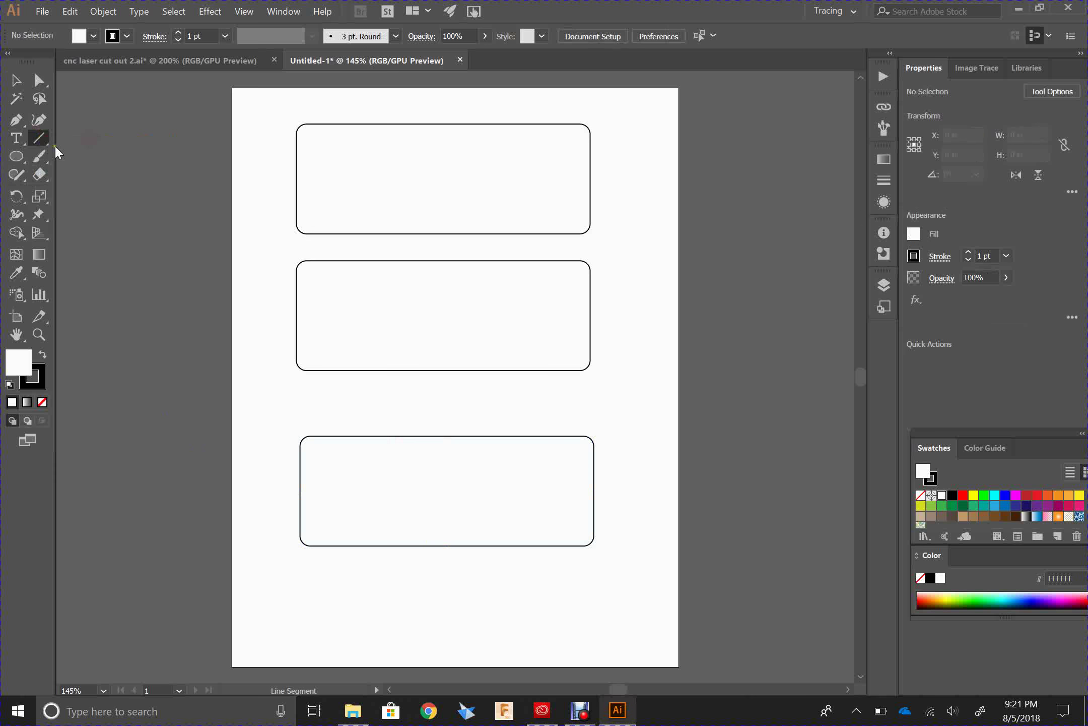
{"action": "left_click", "coordinate": [21, 140]}
{"action": "left_click", "coordinate": [23, 141]}
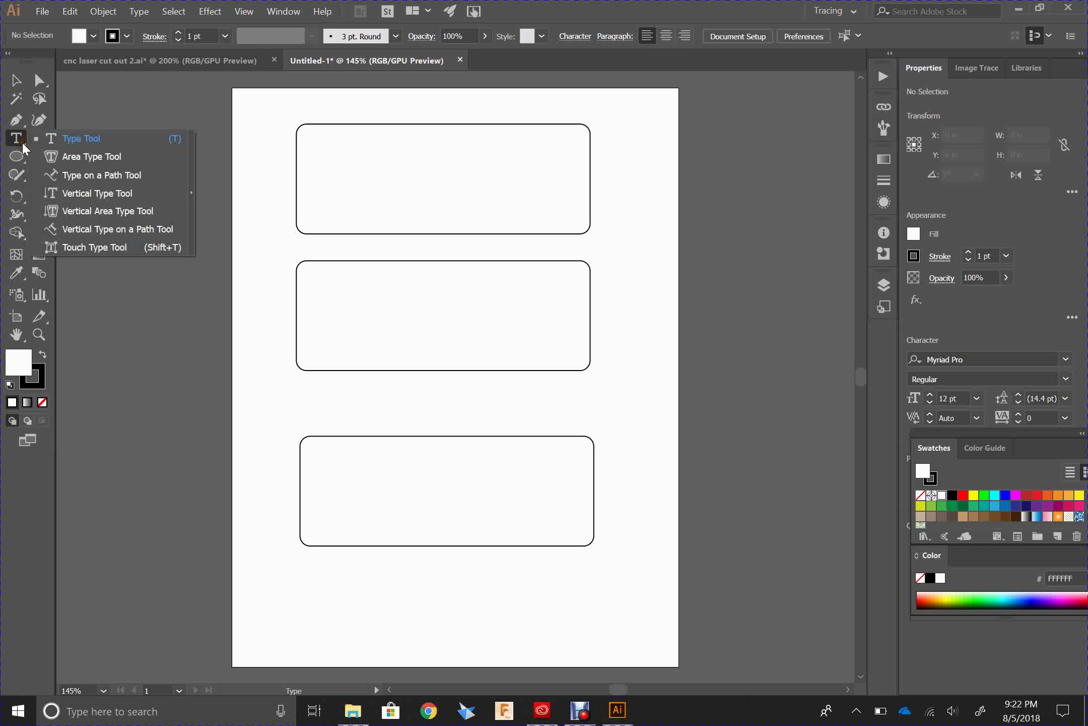
{"action": "left_click", "coordinate": [18, 157]}
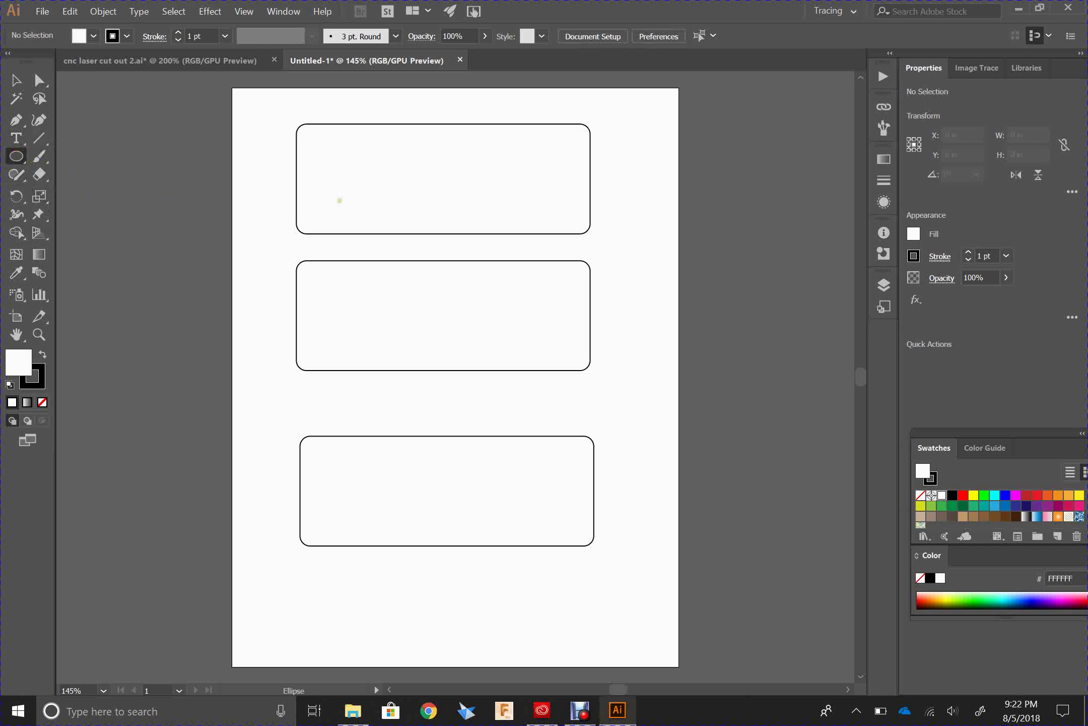
- Draw a roughly 1.139 × 1.069 in circle near the top rectangle's left end, nudging it into place
{"action": "left_click_drag", "start_coordinate": [339, 200], "coordinate": [400, 144]}
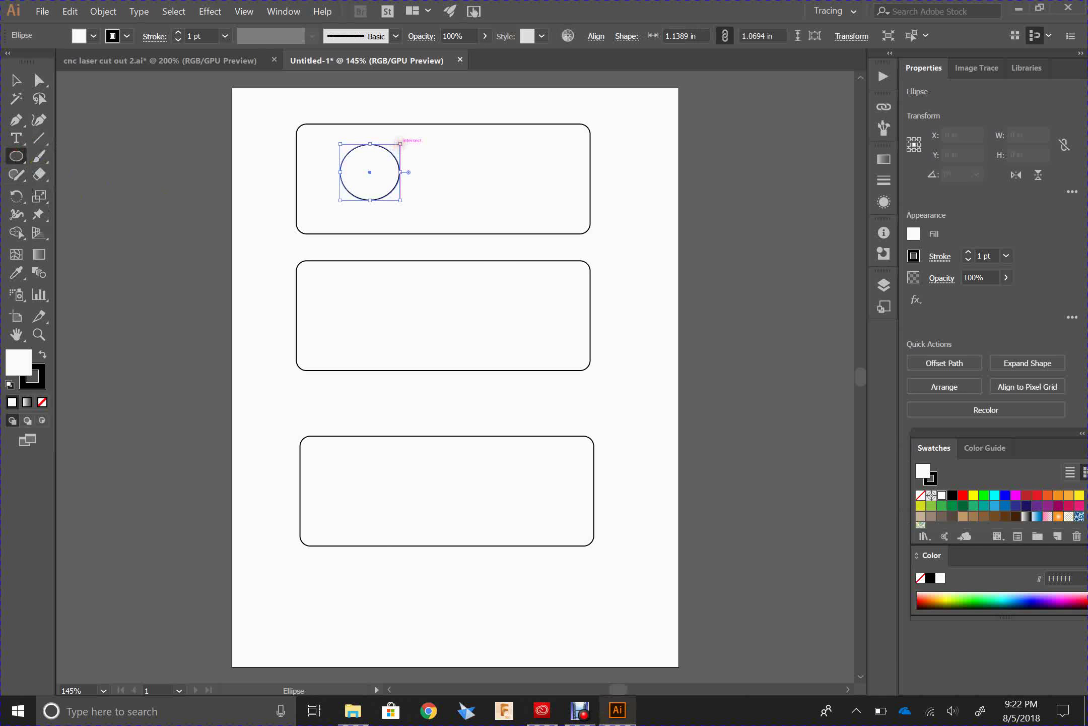
{"action": "key", "text": "Down"}
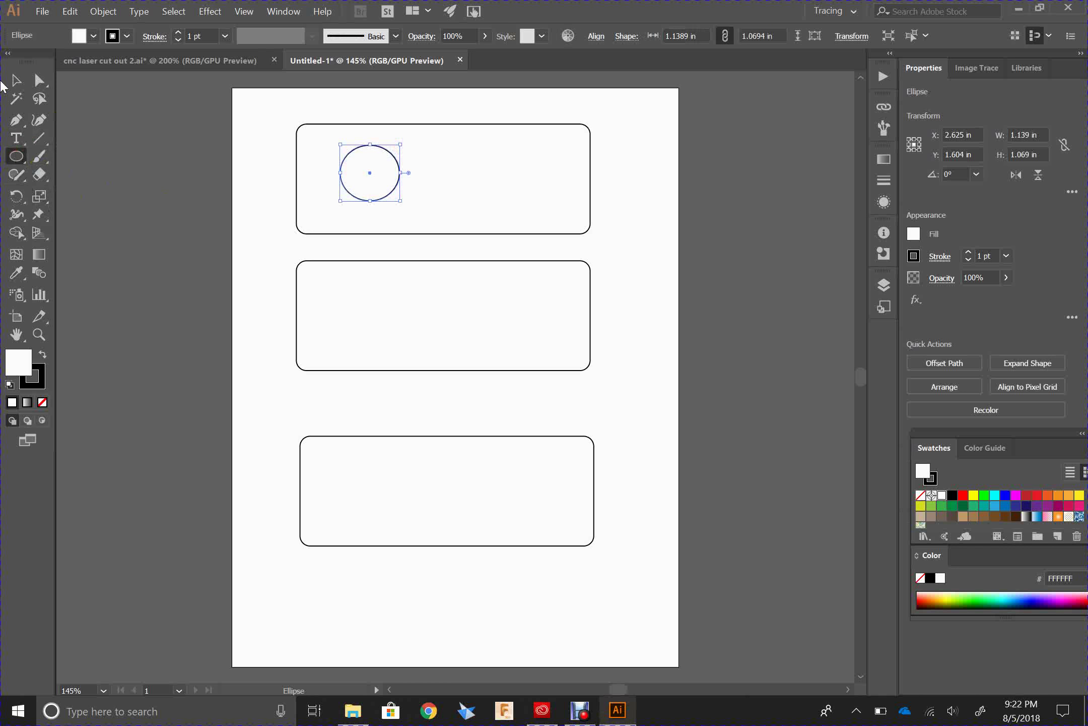
{"action": "key", "text": "Down"}
{"action": "key", "text": "Left"}
{"action": "key", "text": "Down"}
{"action": "key", "text": "Left"}
{"action": "key", "text": "Left"}
{"action": "key", "text": "Left"}
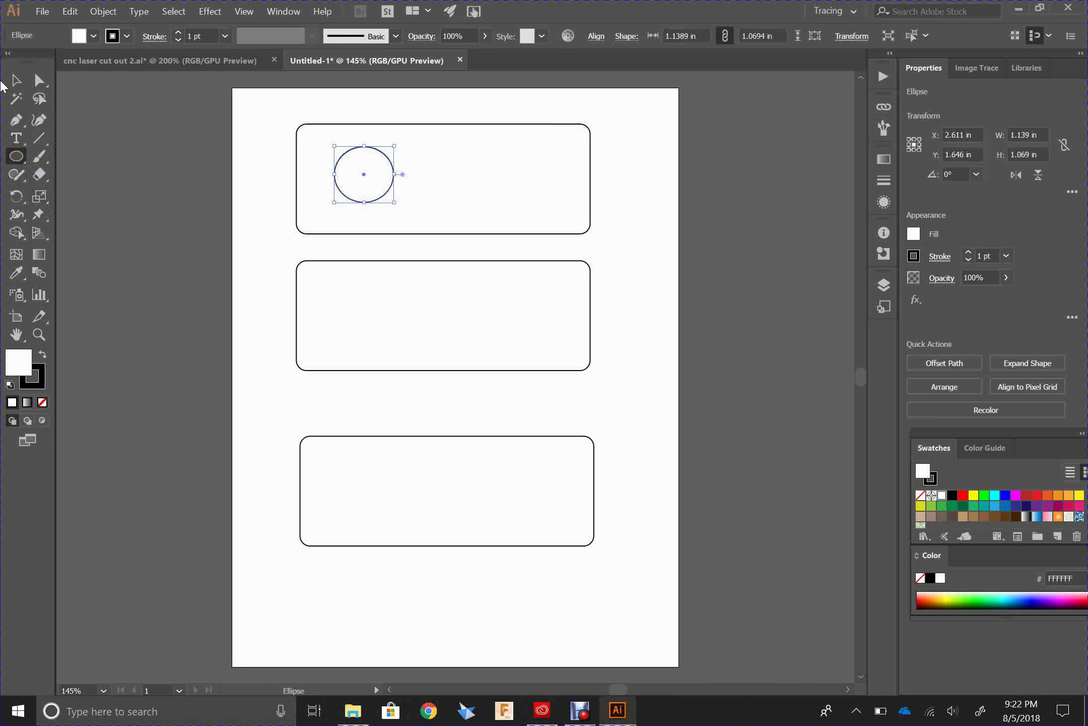
{"action": "key", "text": "Left"}
{"action": "key", "text": "Left"}
{"action": "key", "text": "Left"}
{"action": "key", "text": "Left"}
{"action": "key", "text": "Left"}
{"action": "key", "text": "Left"}
{"action": "key", "text": "Down"}
{"action": "key", "text": "Down"}
{"action": "key", "text": "Down"}
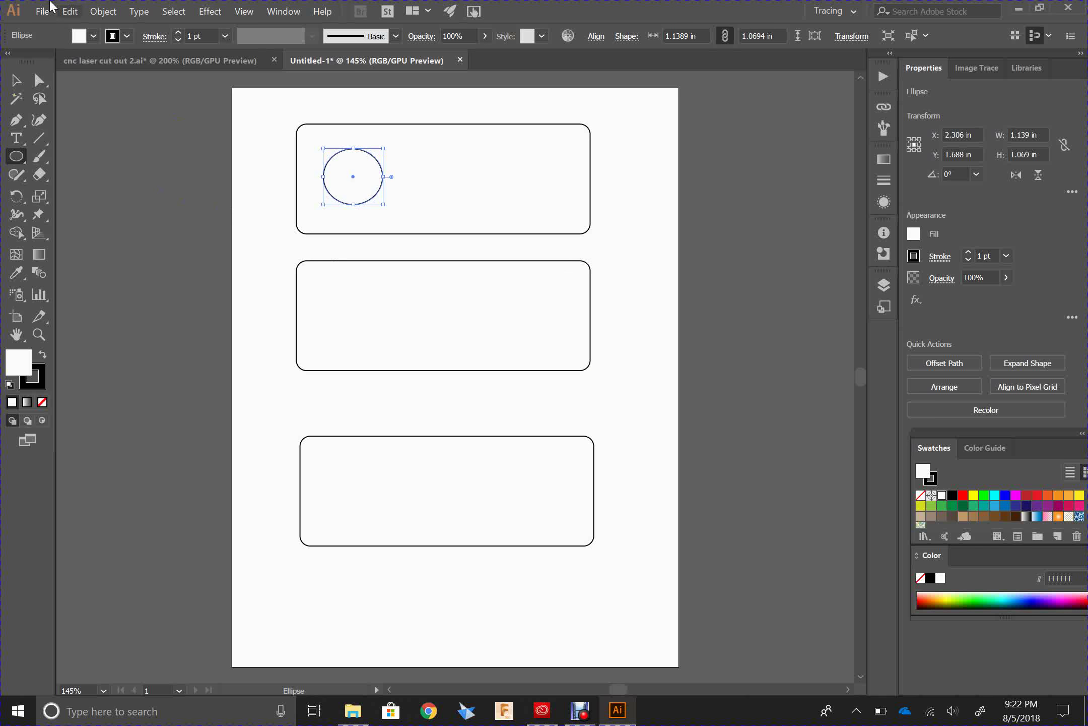
- Copy the circle and place a pasted copy at the middle rectangle's left end
{"action": "left_click", "coordinate": [83, 12]}
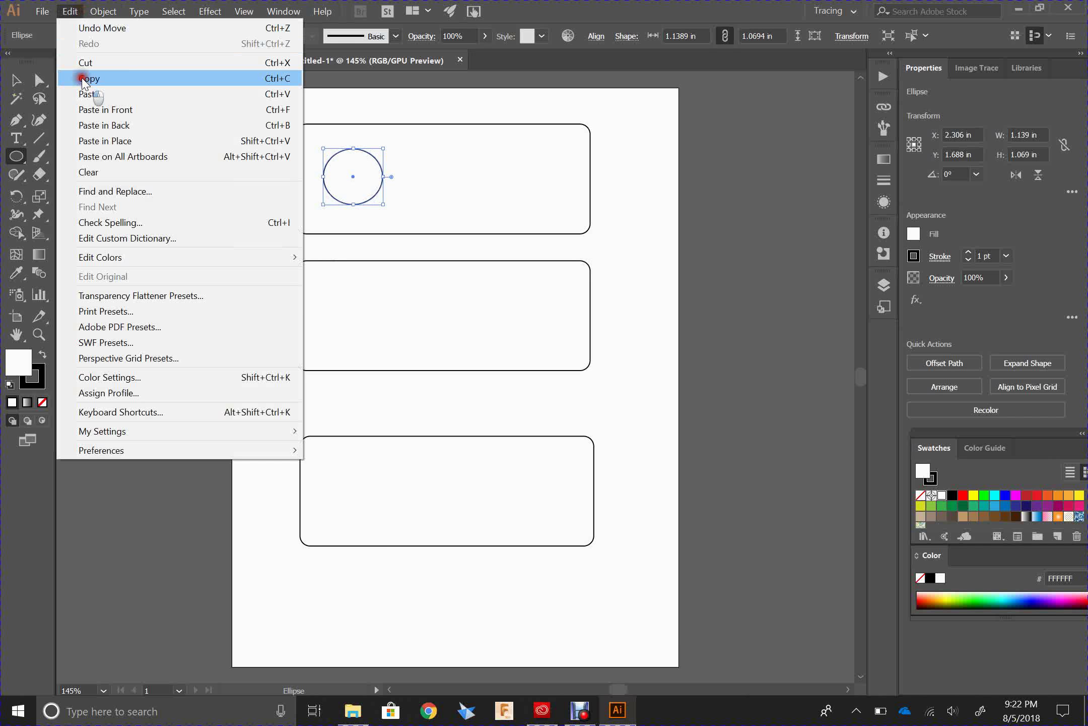
{"action": "left_click", "coordinate": [80, 77]}
{"action": "left_click", "coordinate": [71, 11]}
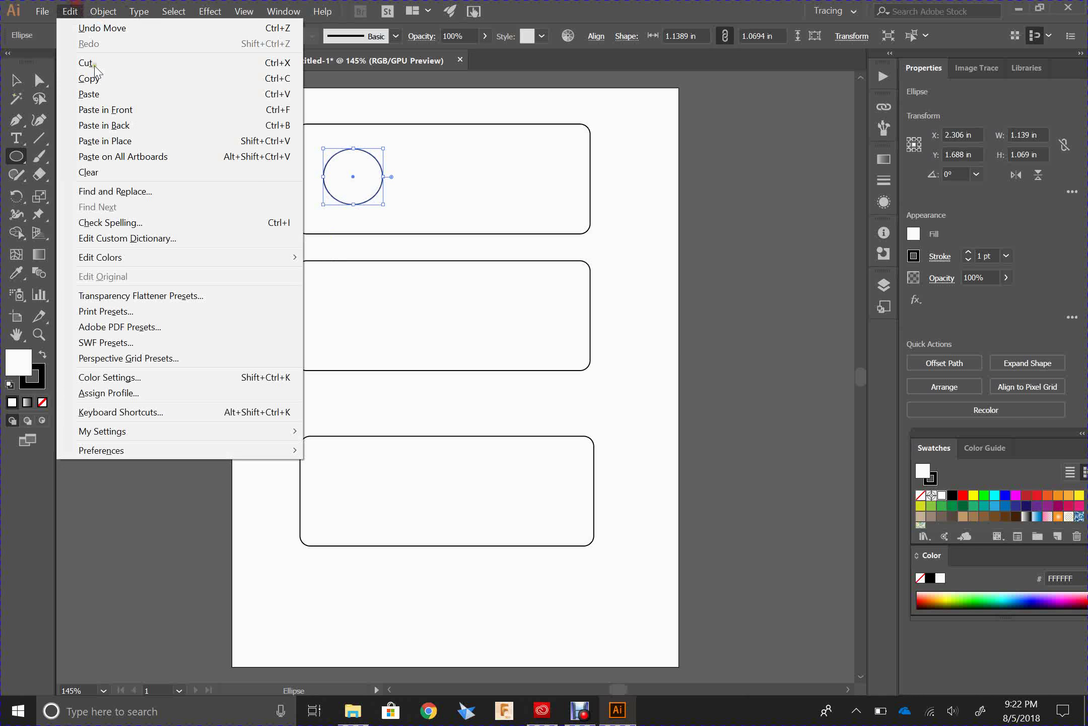
{"action": "left_click", "coordinate": [109, 109]}
{"action": "left_click_drag", "start_coordinate": [352, 177], "coordinate": [456, 377]}
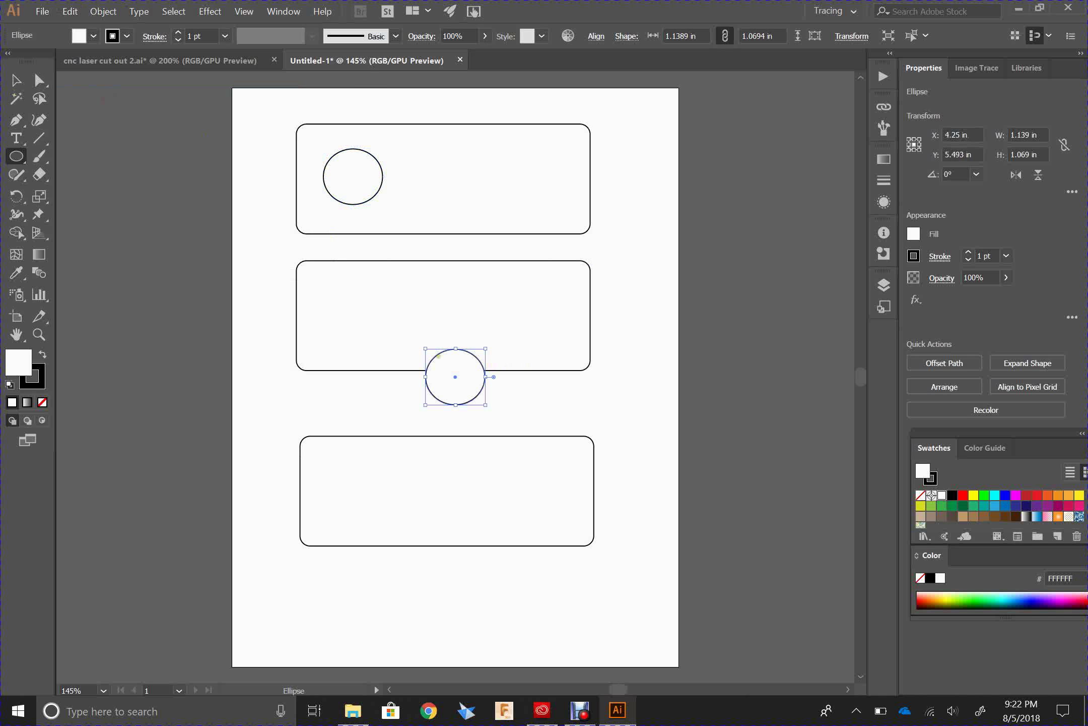
{"action": "left_click", "coordinate": [16, 80]}
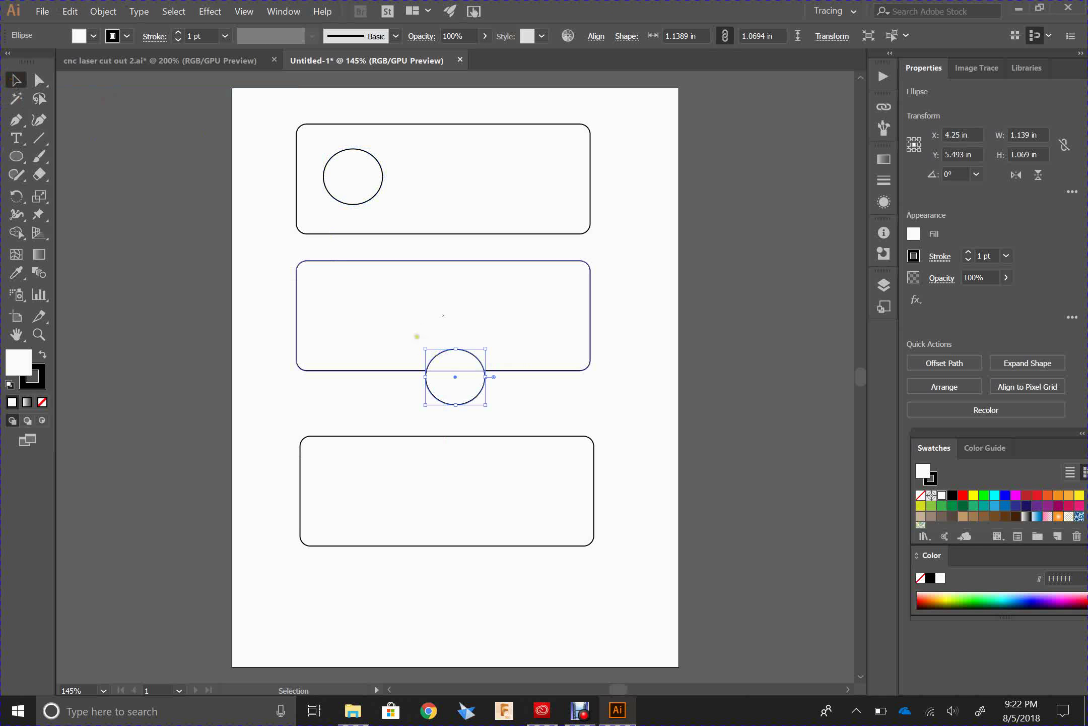
{"action": "left_click_drag", "start_coordinate": [436, 356], "coordinate": [334, 294]}
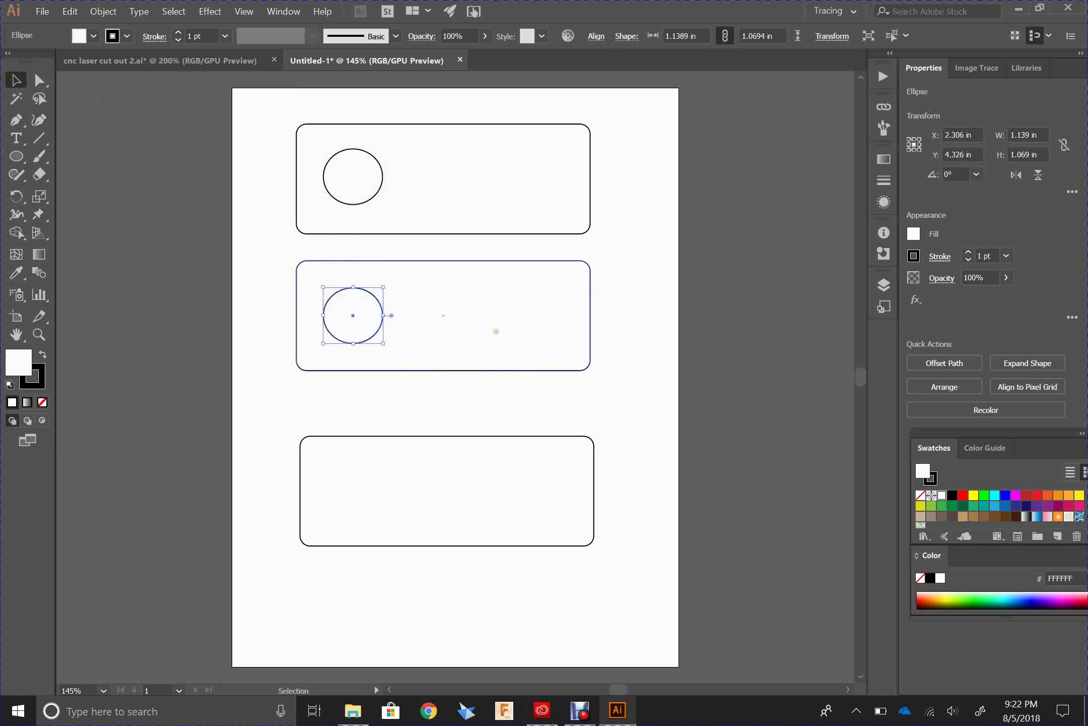
- Paste another circle at the middle rectangle's right end
{"action": "left_click", "coordinate": [70, 11]}
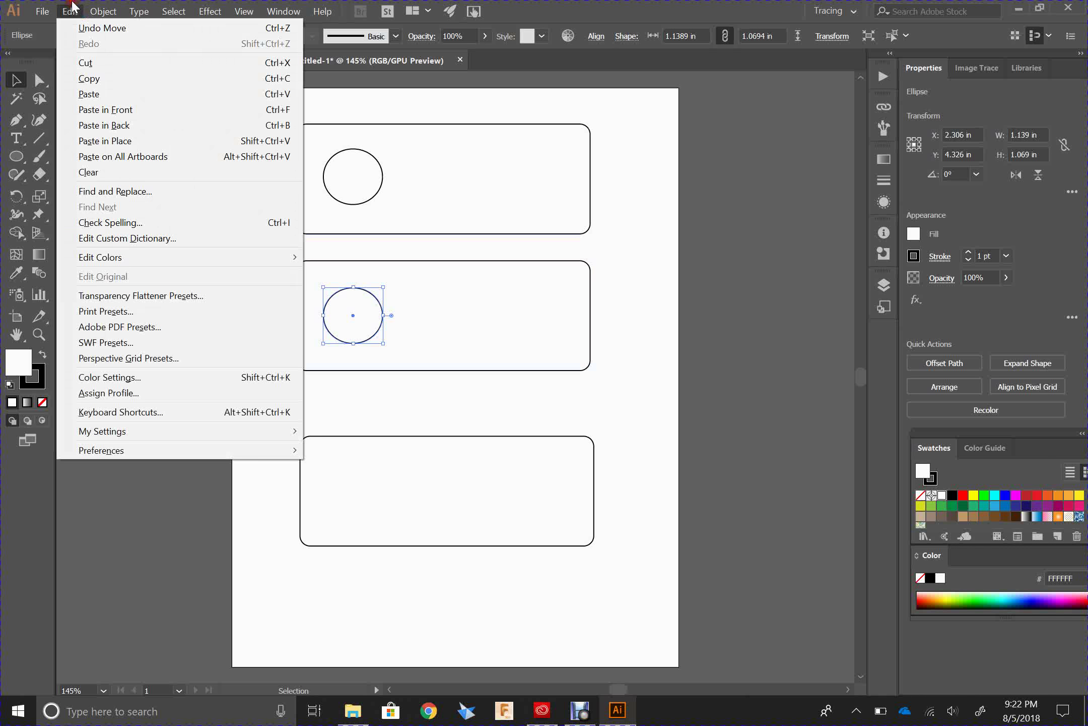
{"action": "left_click", "coordinate": [106, 94]}
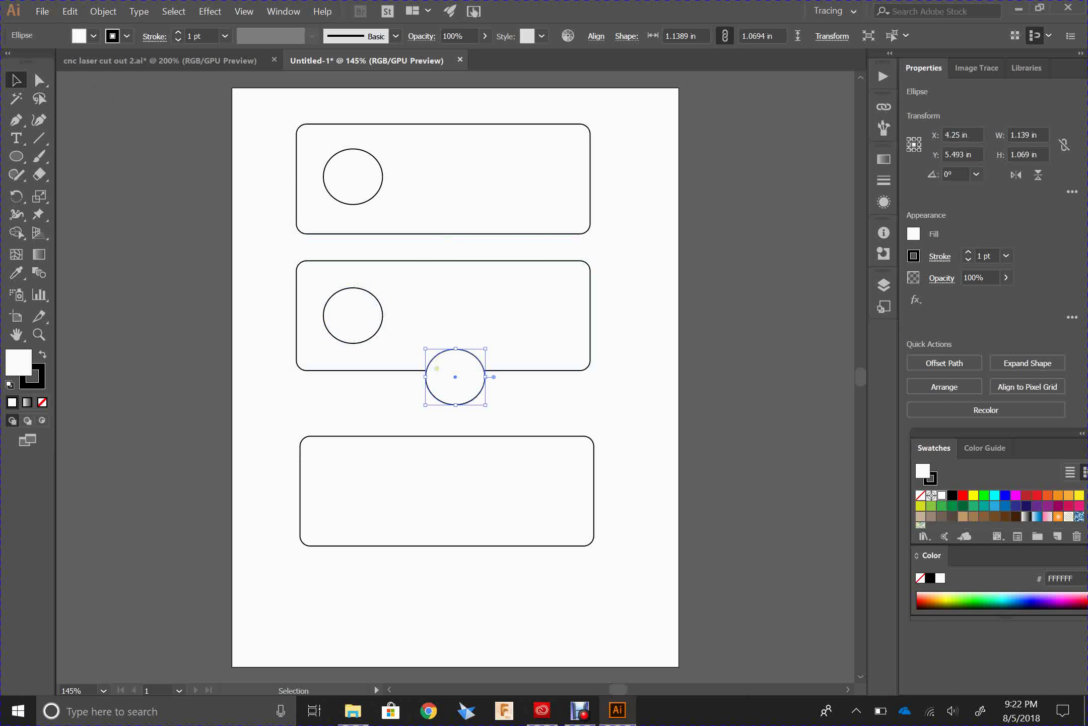
{"action": "left_click_drag", "start_coordinate": [433, 357], "coordinate": [505, 296]}
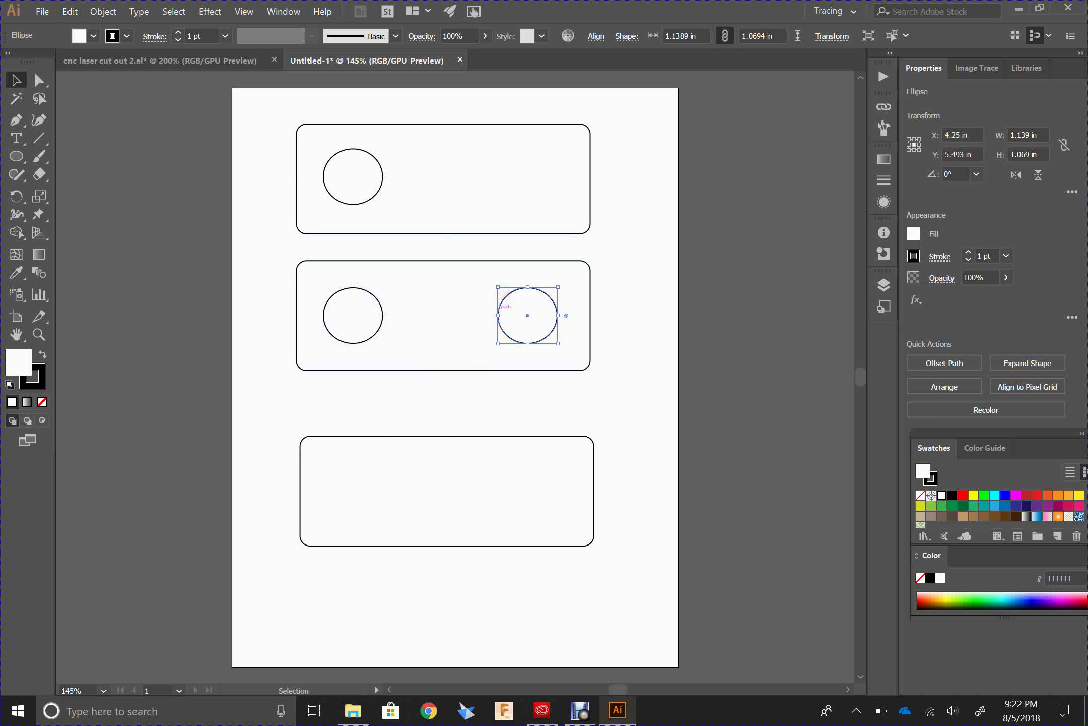
{"action": "left_click", "coordinate": [438, 323]}
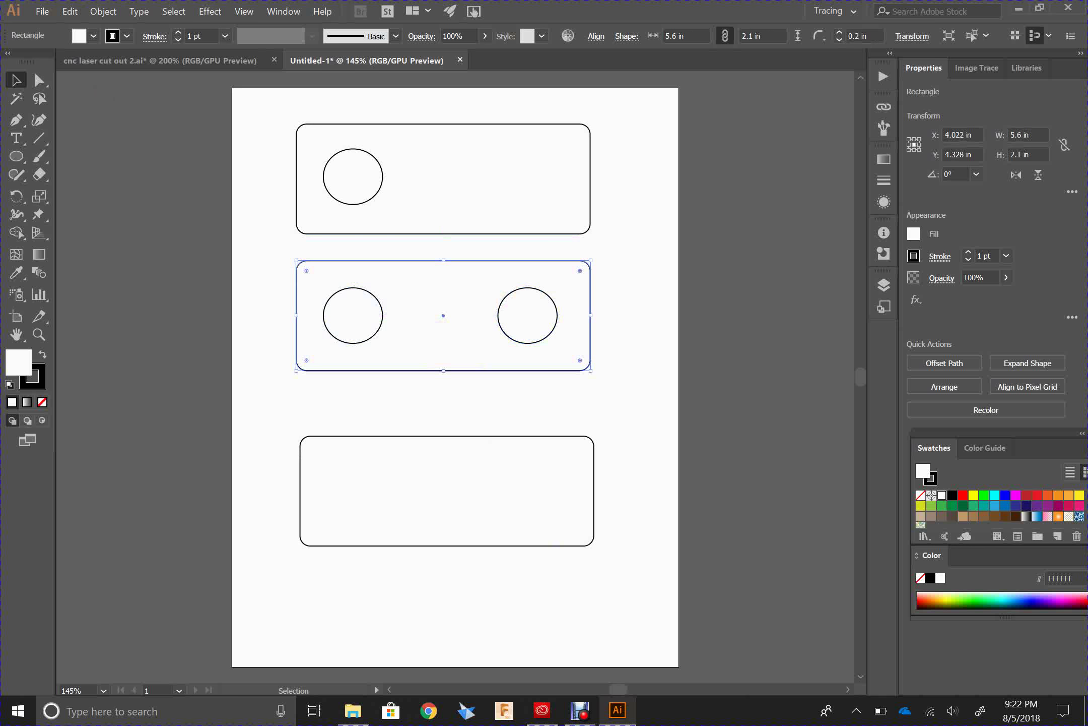
- Draw a thin slot about 4.72 × 0.43 in across the bottom rectangle
{"action": "left_click", "coordinate": [18, 159]}
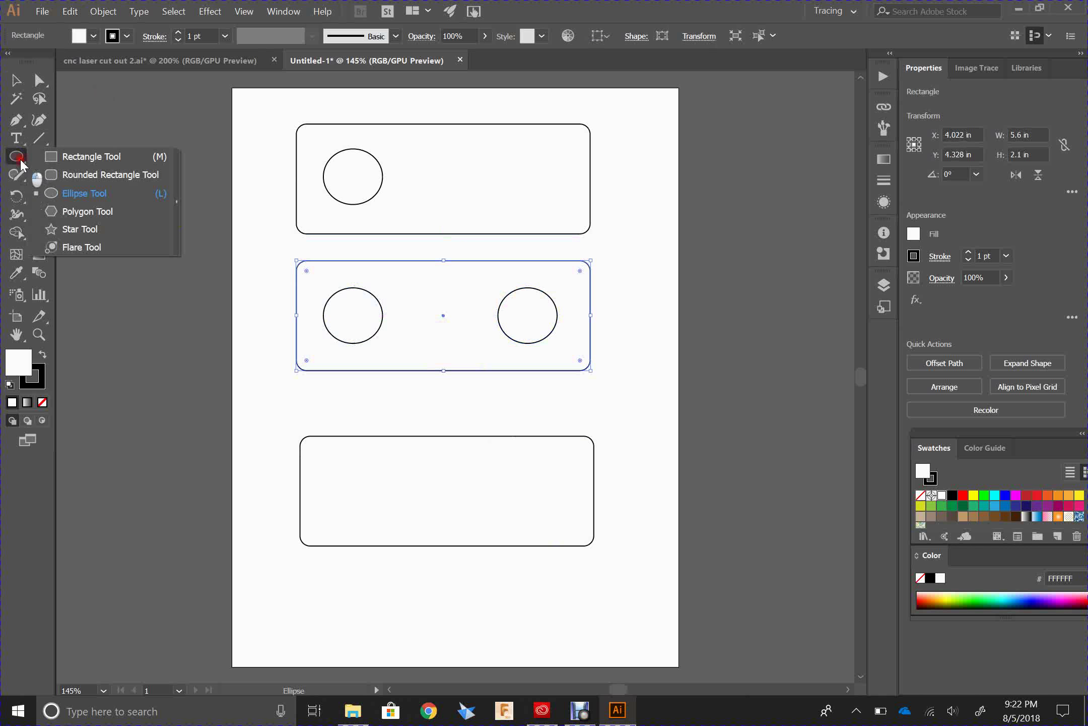
{"action": "left_click", "coordinate": [76, 157]}
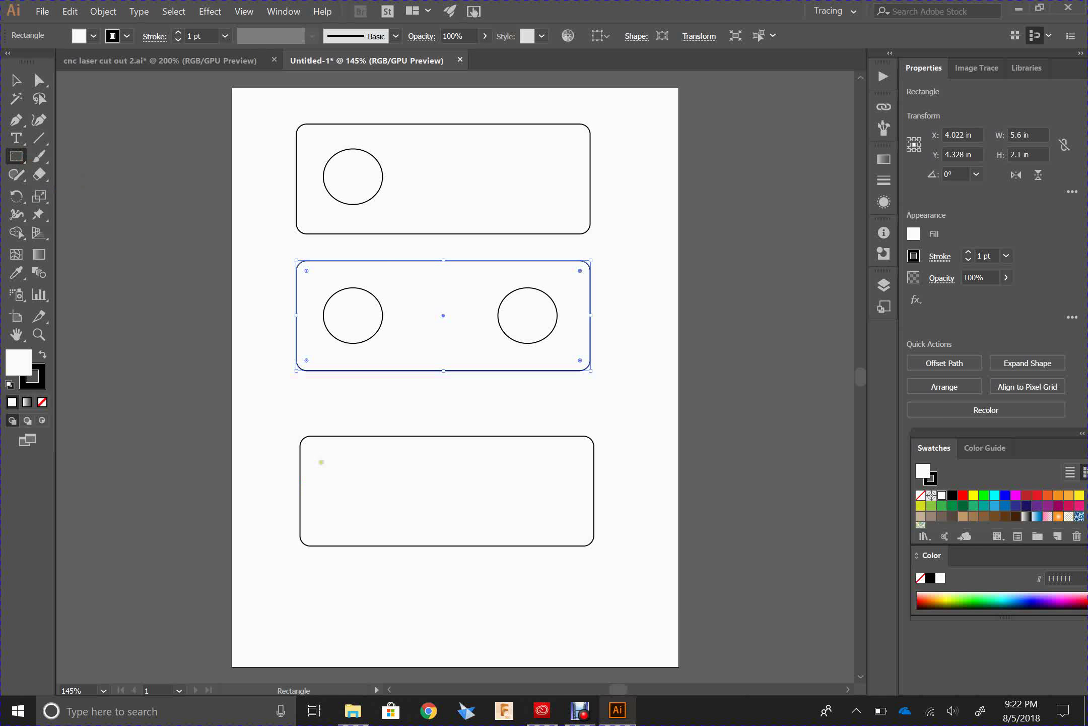
{"action": "left_click", "coordinate": [329, 469]}
{"action": "left_click_drag", "start_coordinate": [319, 453], "coordinate": [583, 472]}
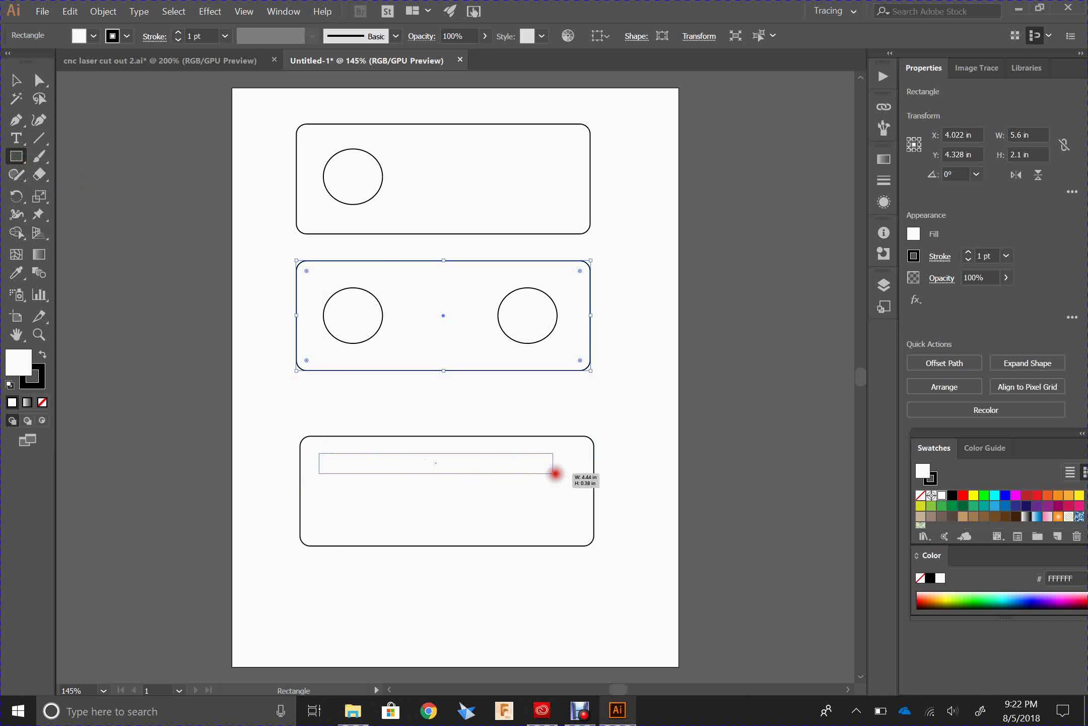
{"action": "left_click_drag", "start_coordinate": [537, 467], "coordinate": [569, 474]}
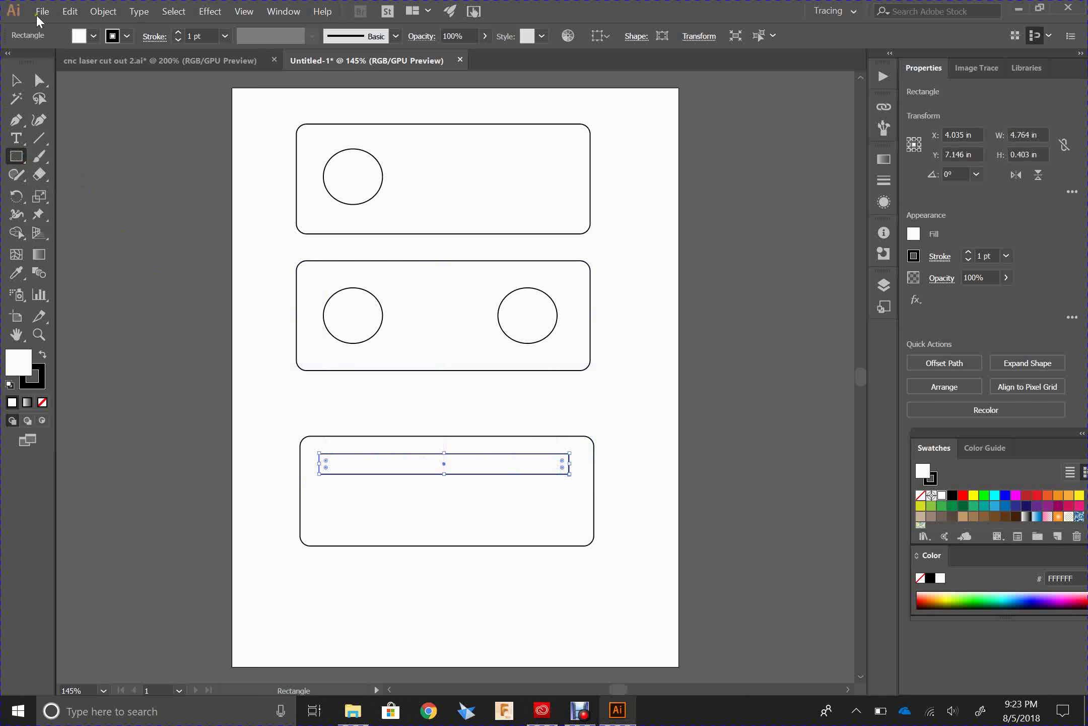
- Copy the slot and stack two pasted copies below it inside the bottom rectangle
{"action": "left_click", "coordinate": [70, 11]}
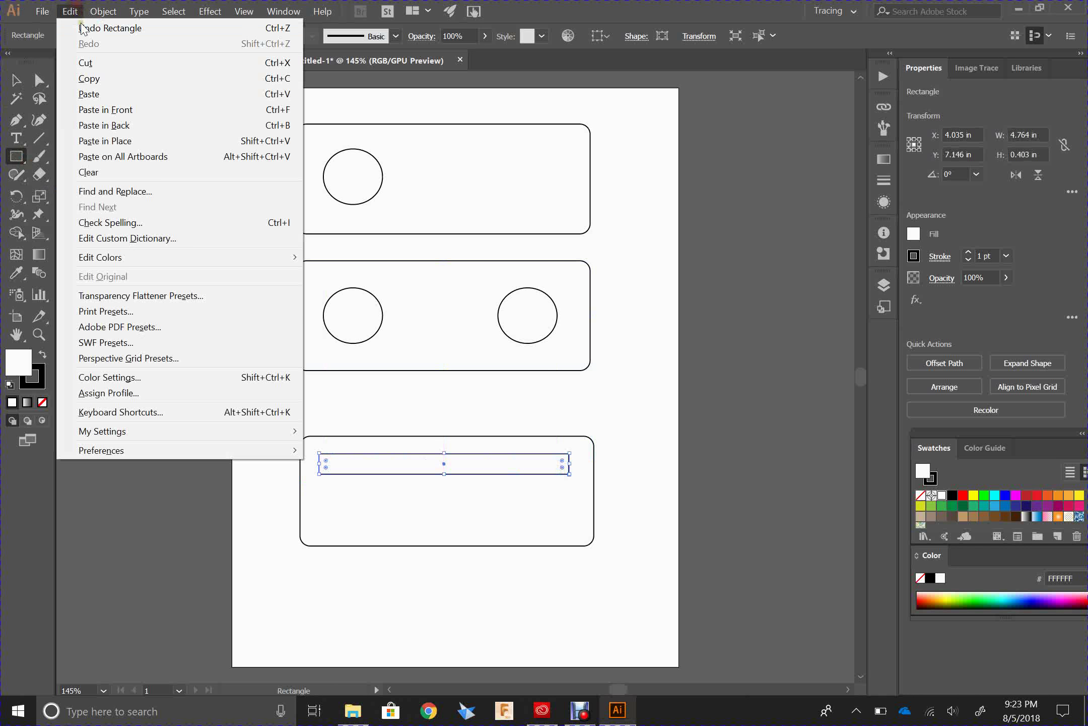
{"action": "left_click", "coordinate": [89, 79]}
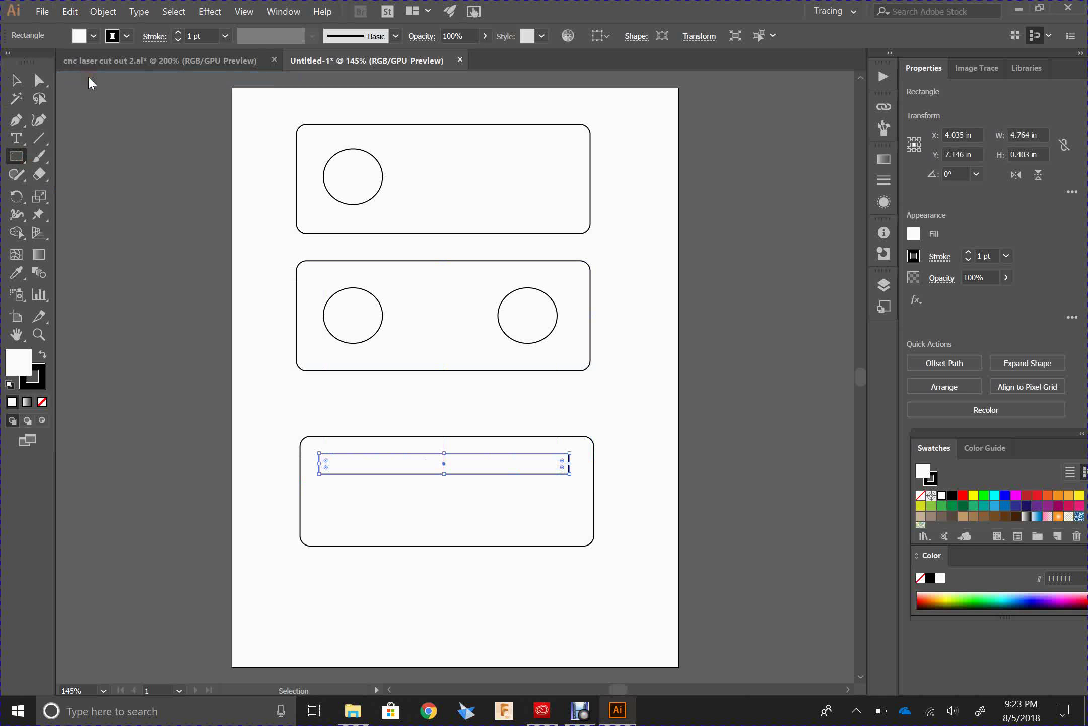
{"action": "key", "text": "ctrl+v"}
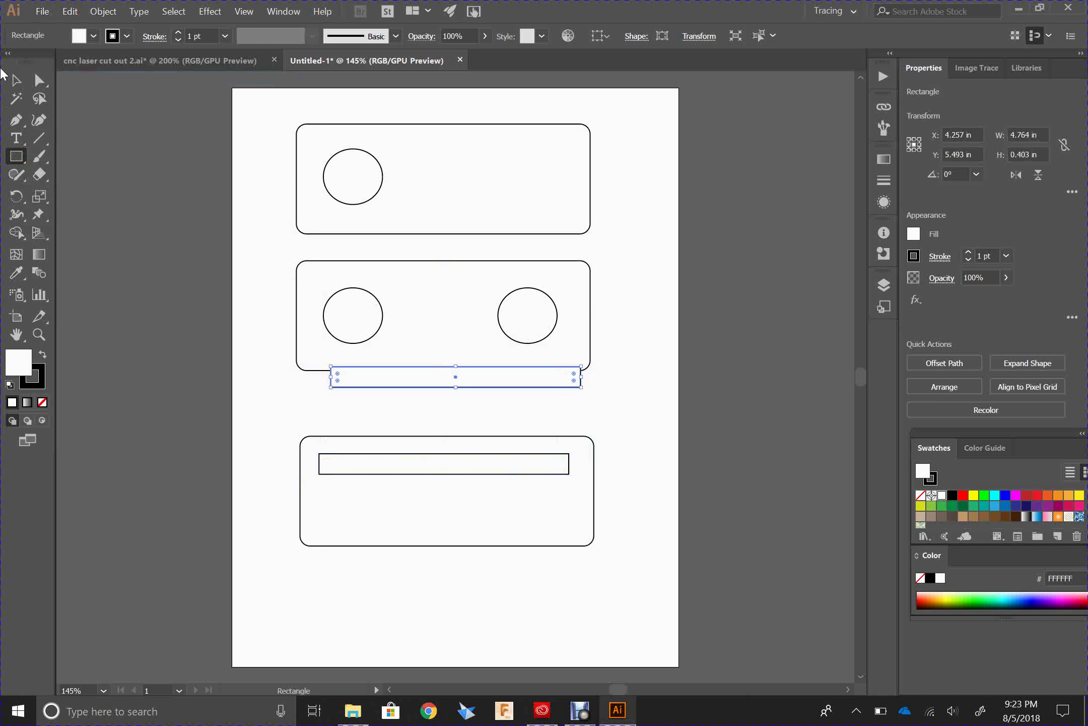
{"action": "left_click", "coordinate": [17, 81]}
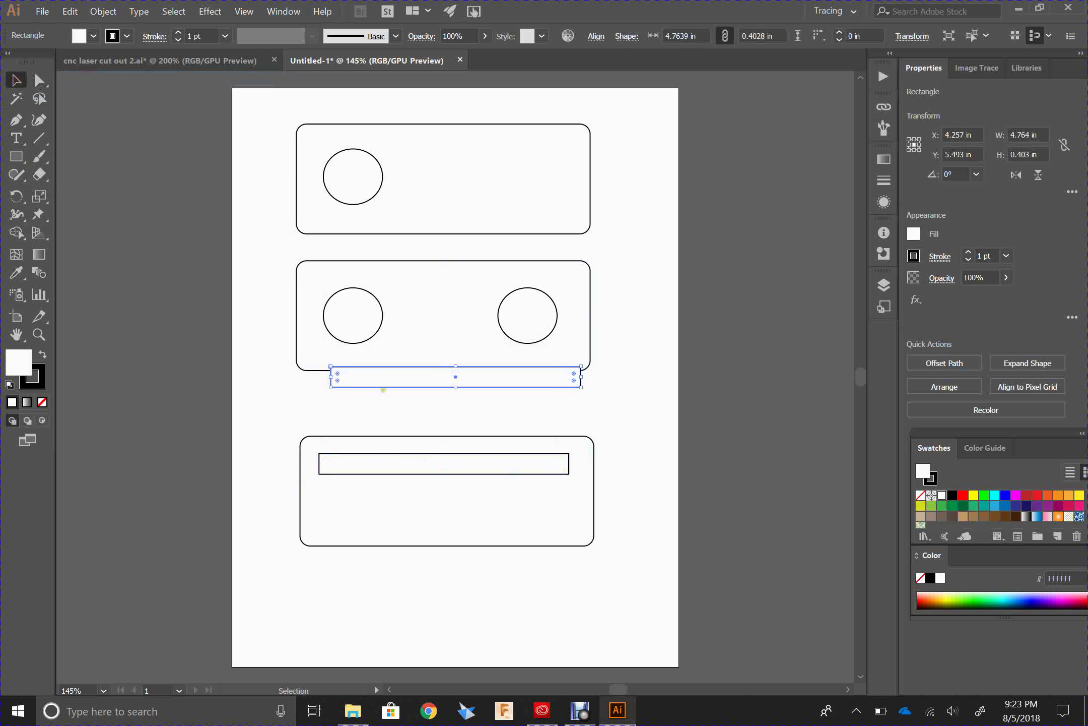
{"action": "left_click_drag", "start_coordinate": [383, 384], "coordinate": [373, 501]}
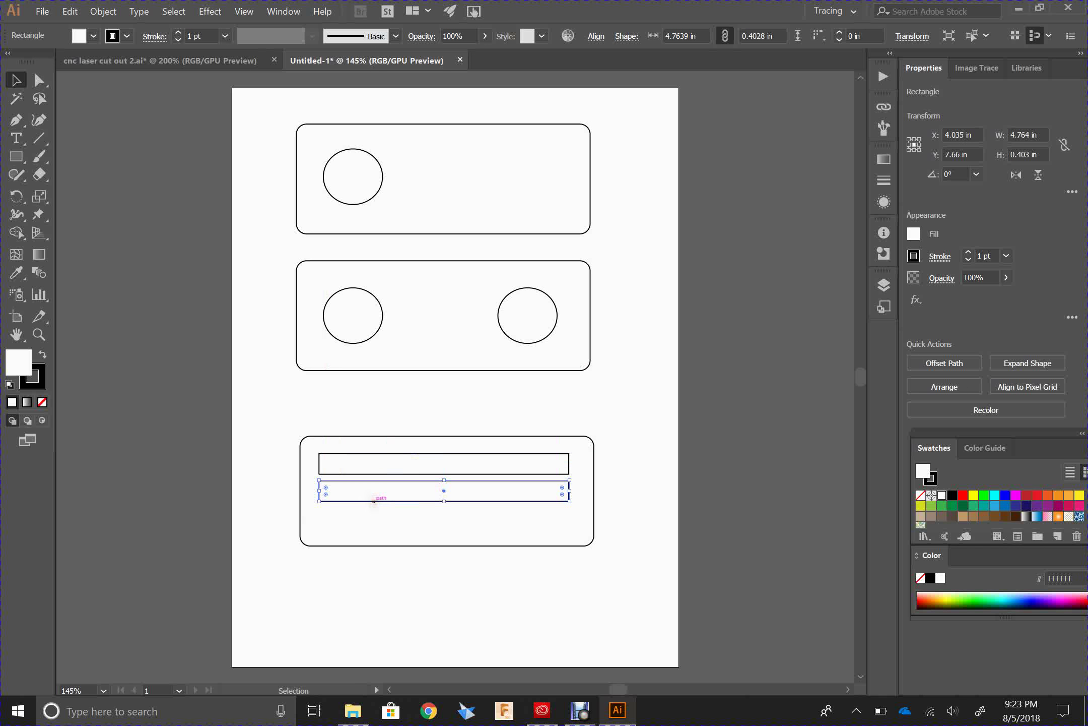
{"action": "left_click", "coordinate": [60, 8]}
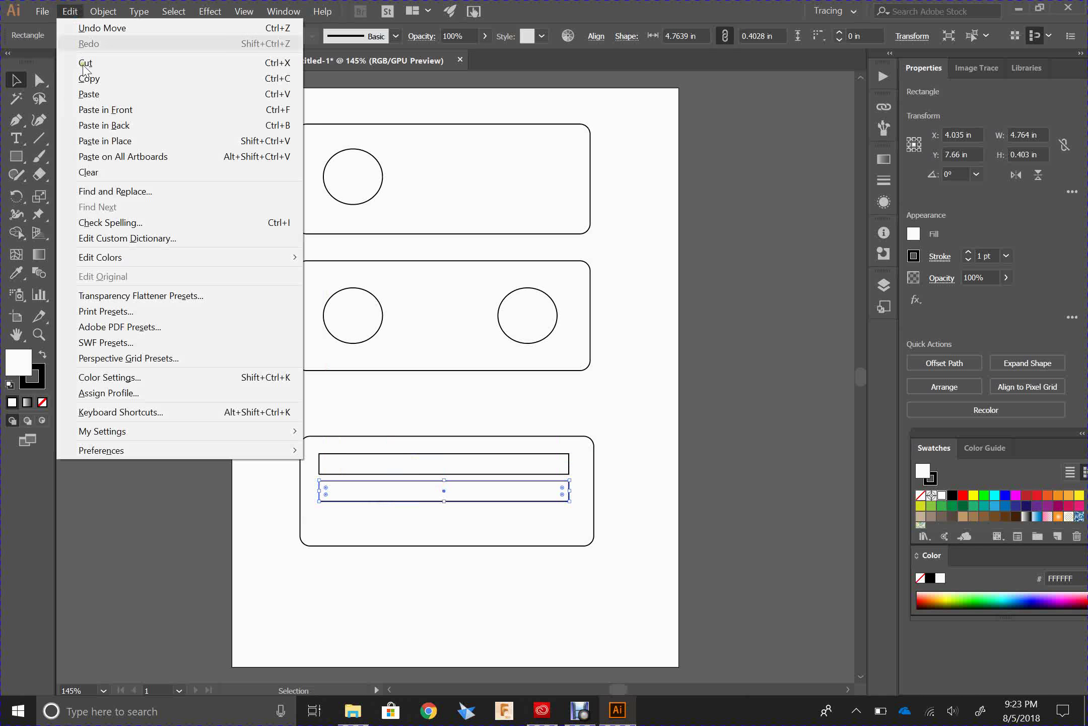
{"action": "left_click", "coordinate": [90, 91]}
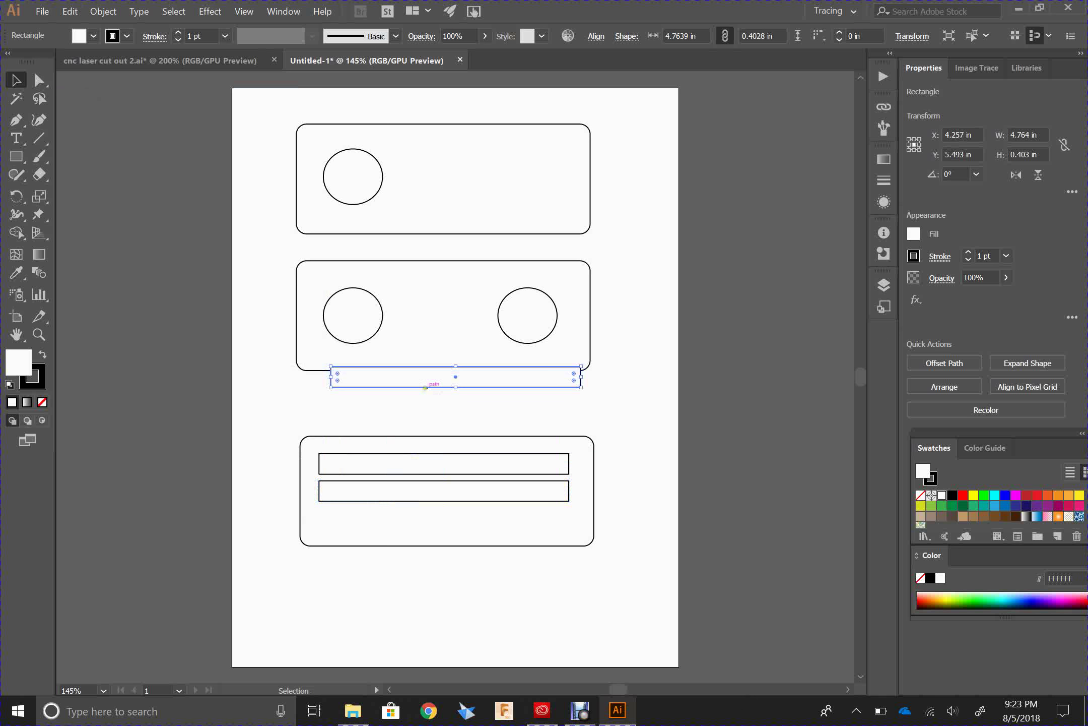
{"action": "left_click_drag", "start_coordinate": [425, 388], "coordinate": [413, 528]}
{"action": "left_click", "coordinate": [237, 427]}
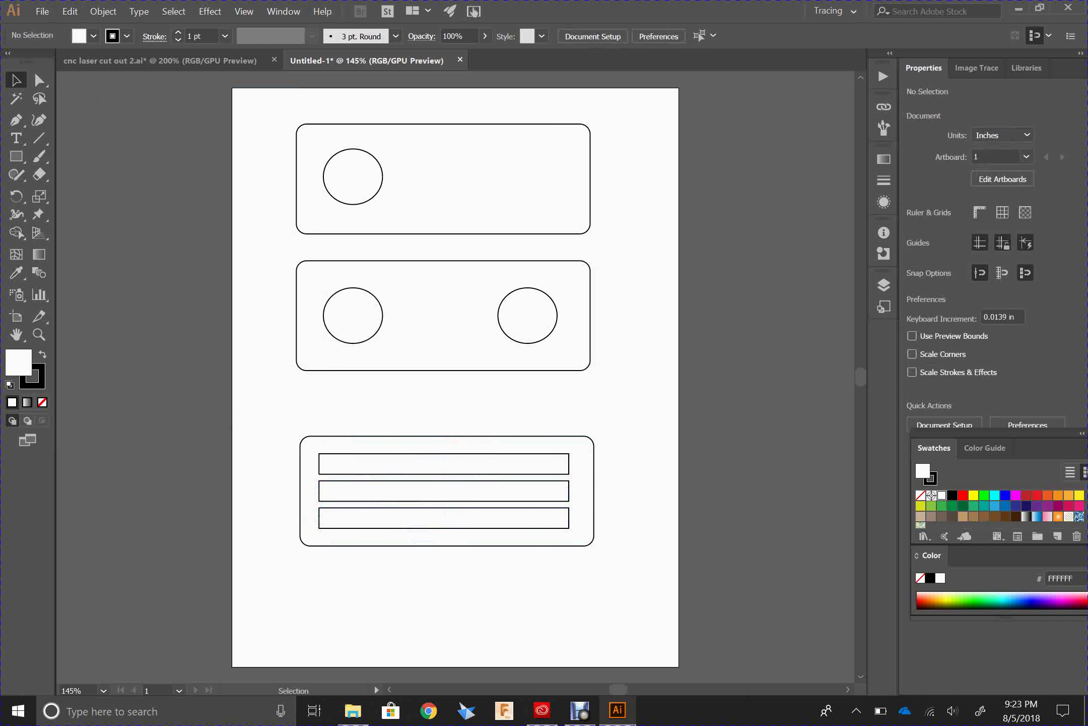
- Add a text area inside the top rectangle and type 'Sorgule'
{"action": "left_click", "coordinate": [21, 141]}
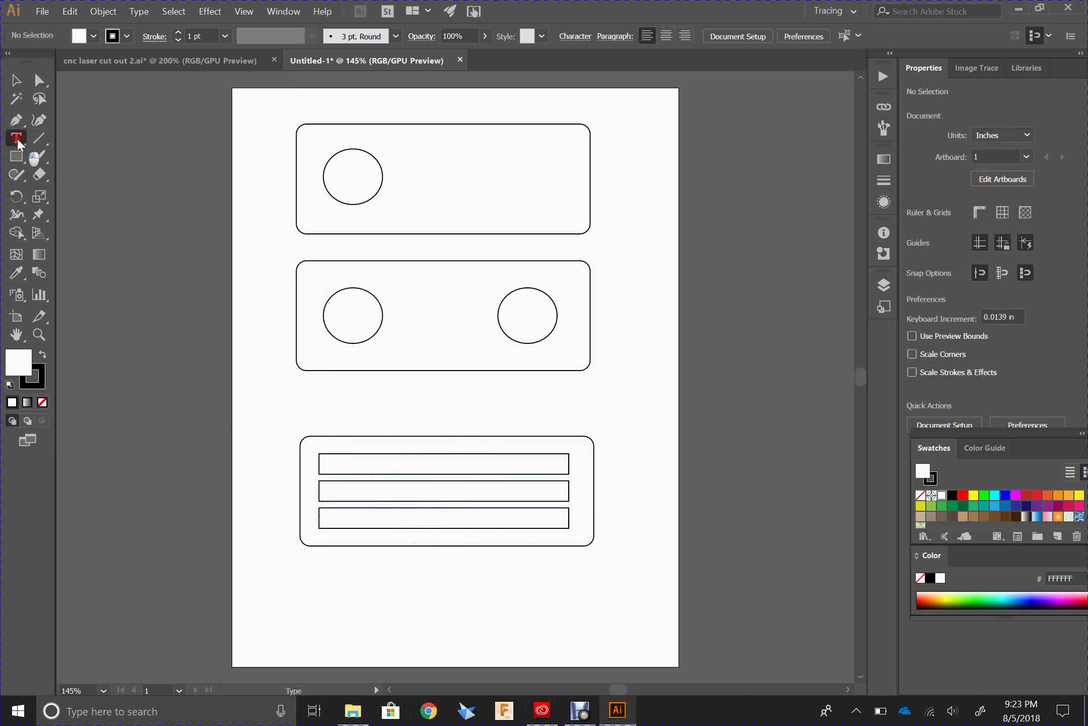
{"action": "left_click_drag", "start_coordinate": [430, 202], "coordinate": [567, 217]}
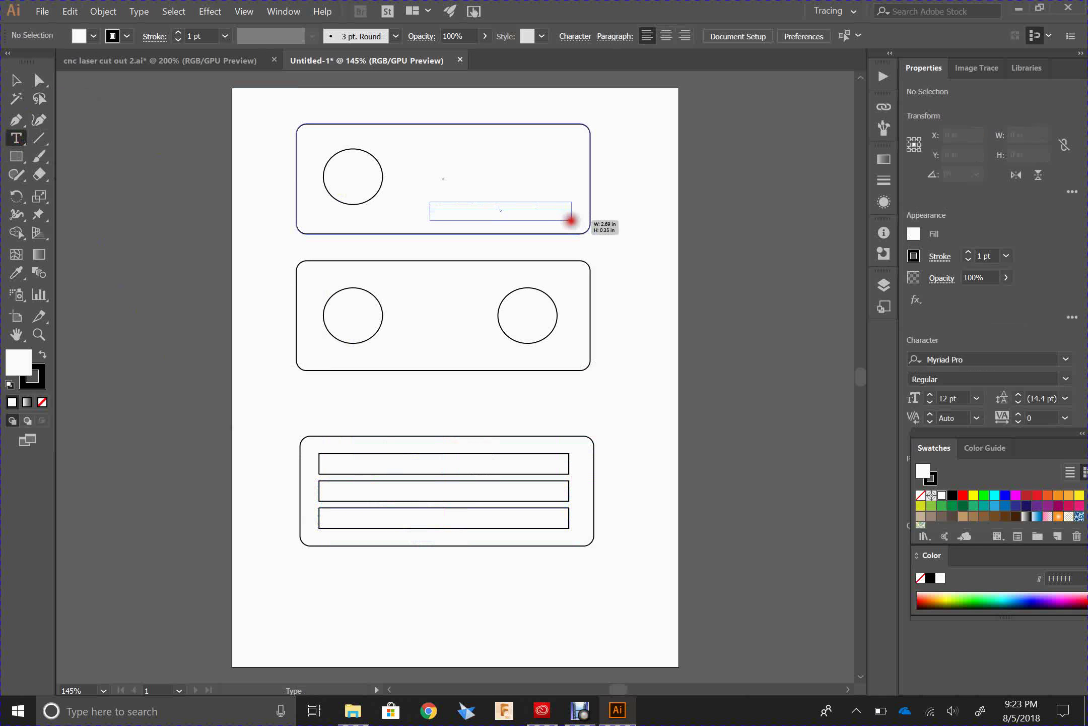
{"action": "left_click_drag", "start_coordinate": [567, 217], "coordinate": [572, 221]}
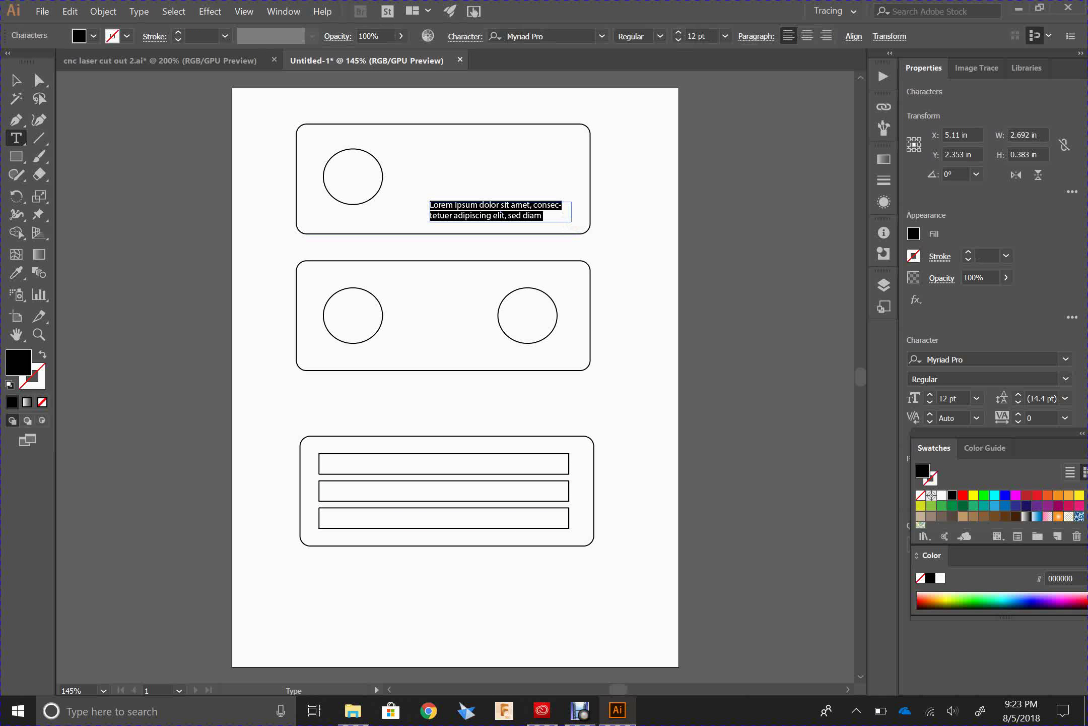
{"action": "type", "text": "Sorgule"}
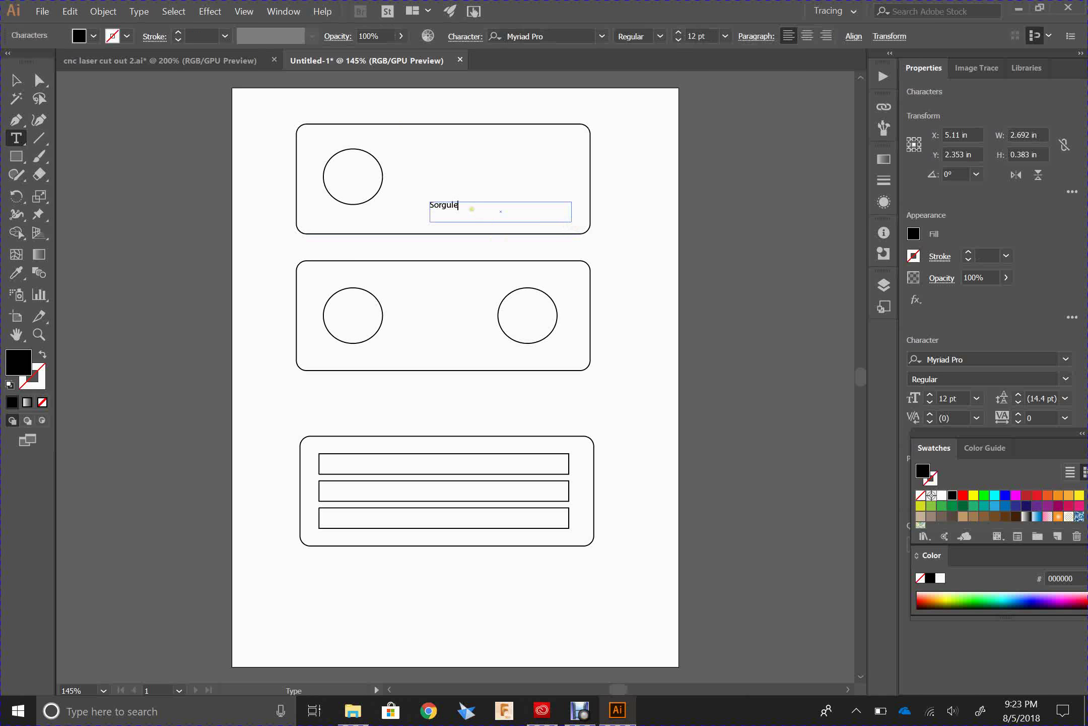
- Format 'Sorgule' as 18 pt Copperplate Gothic Bold
{"action": "left_click_drag", "start_coordinate": [471, 208], "coordinate": [416, 202]}
{"action": "left_click", "coordinate": [679, 32]}
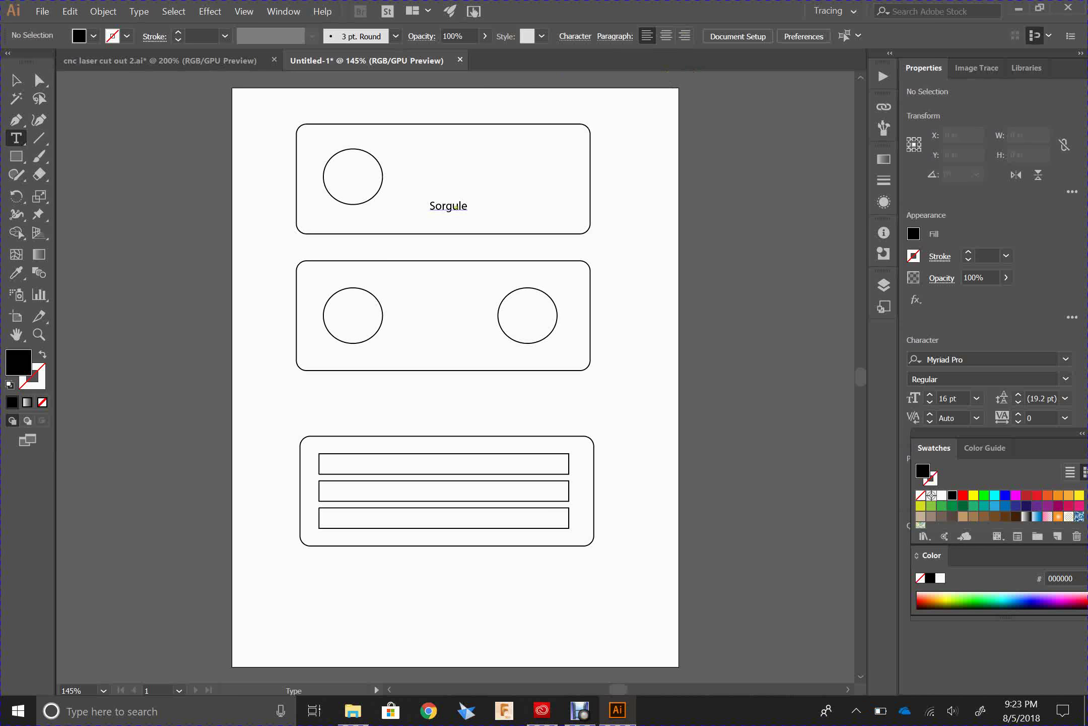
{"action": "left_click", "coordinate": [450, 204]}
{"action": "left_click_drag", "start_coordinate": [476, 210], "coordinate": [408, 201]}
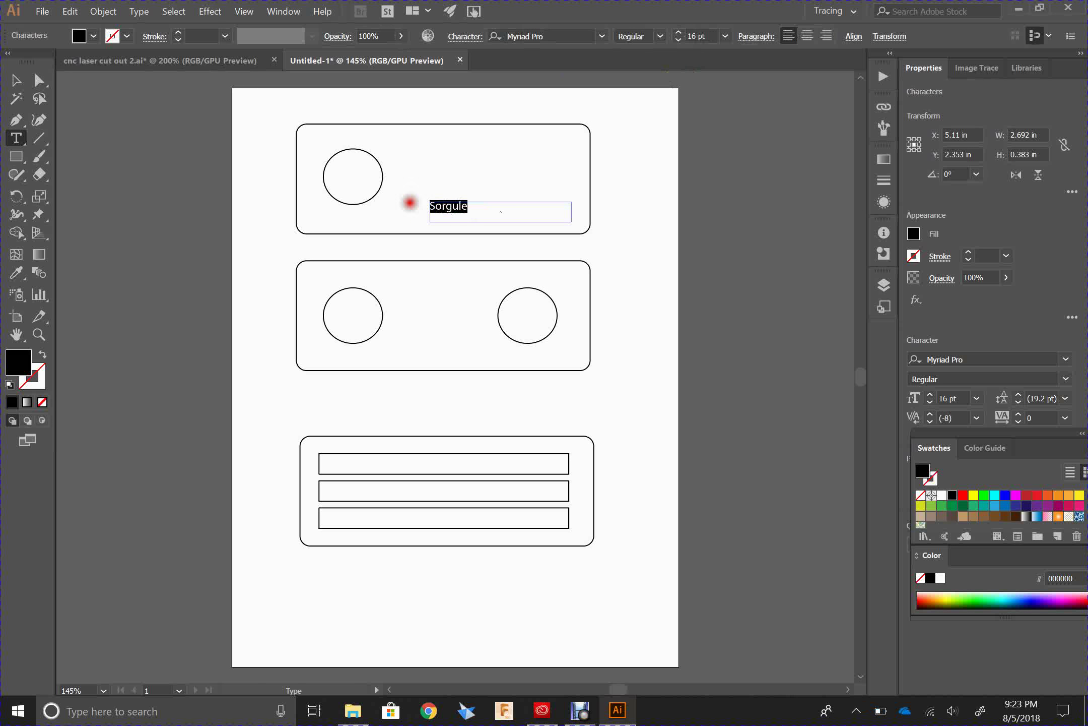
{"action": "left_click", "coordinate": [677, 33]}
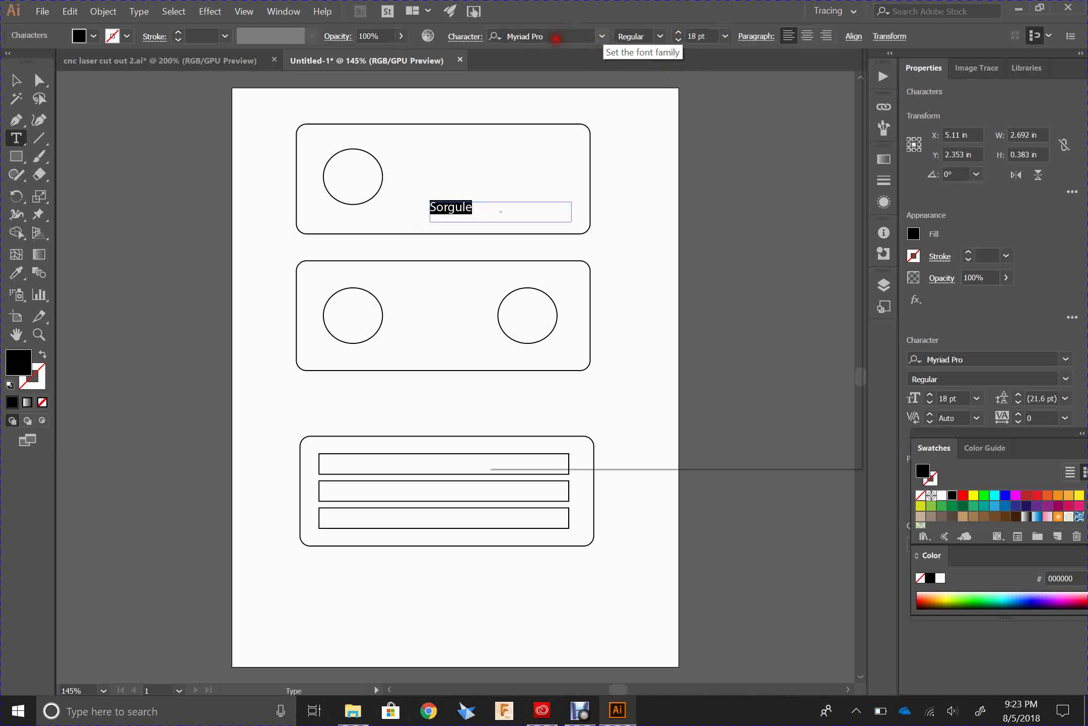
{"action": "left_click", "coordinate": [602, 36]}
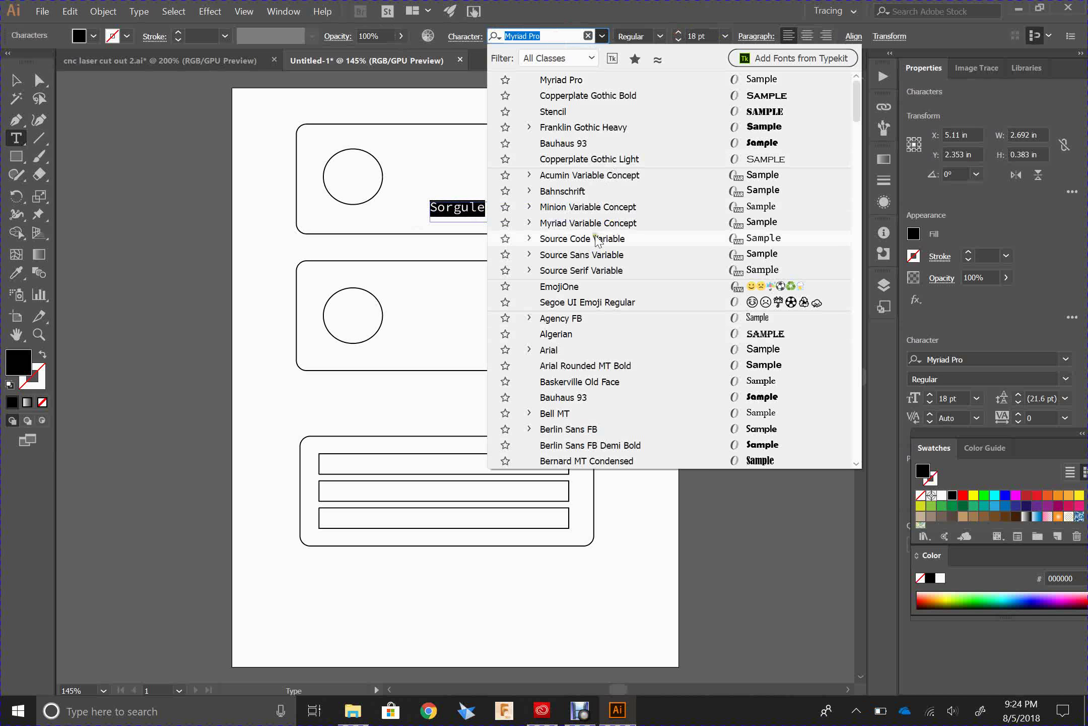
{"action": "left_click", "coordinate": [592, 96]}
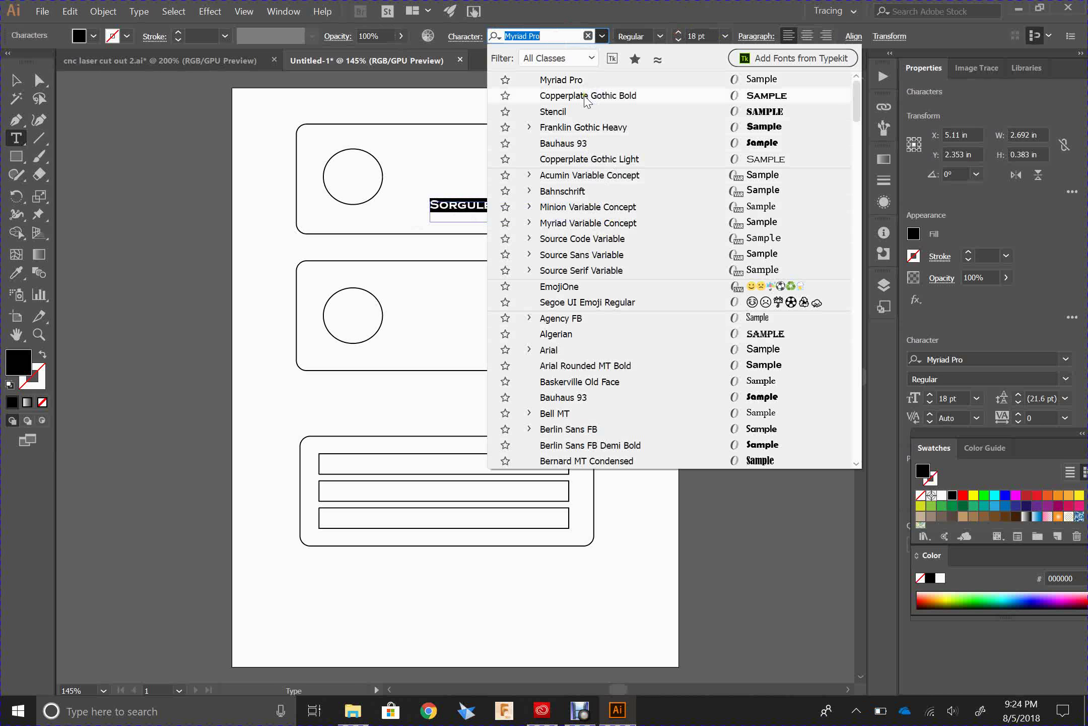
{"action": "left_click", "coordinate": [581, 97]}
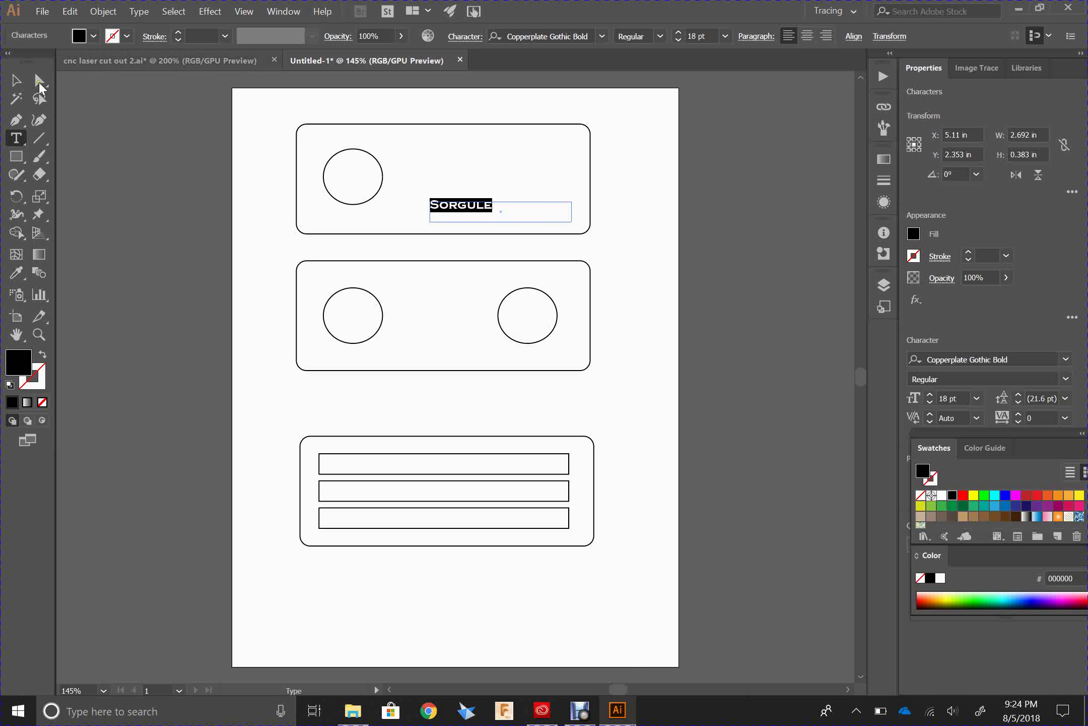
{"action": "left_click", "coordinate": [16, 79]}
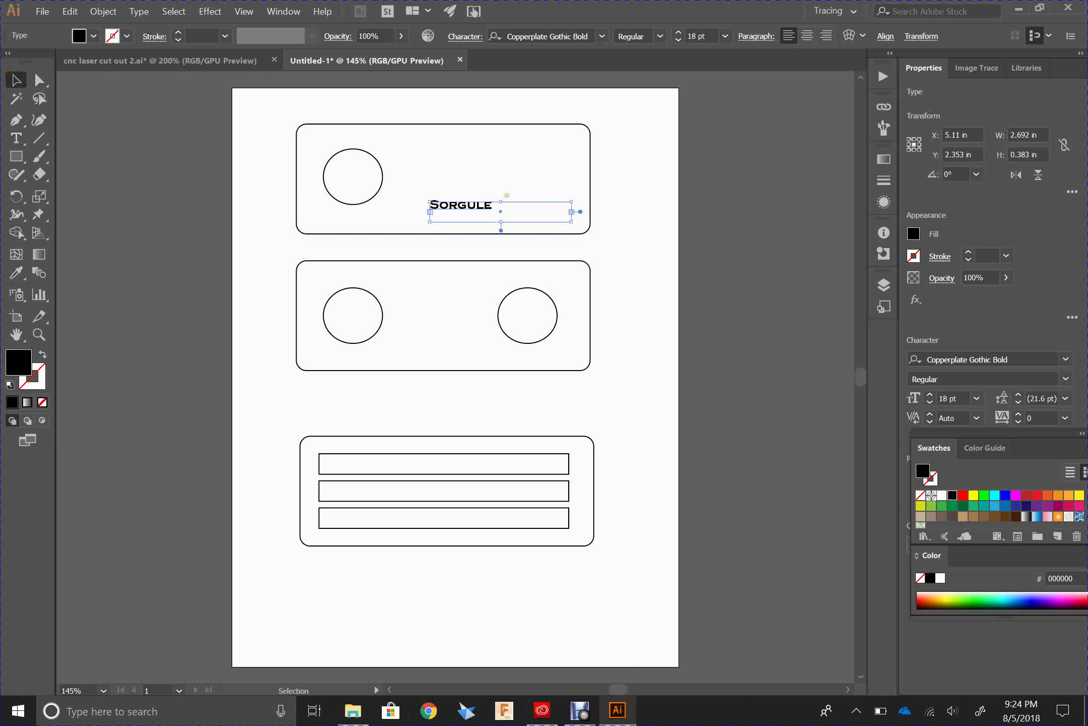
- Move the Sorgule label into the top rectangle's lower-right corner
{"action": "left_click_drag", "start_coordinate": [461, 202], "coordinate": [522, 211]}
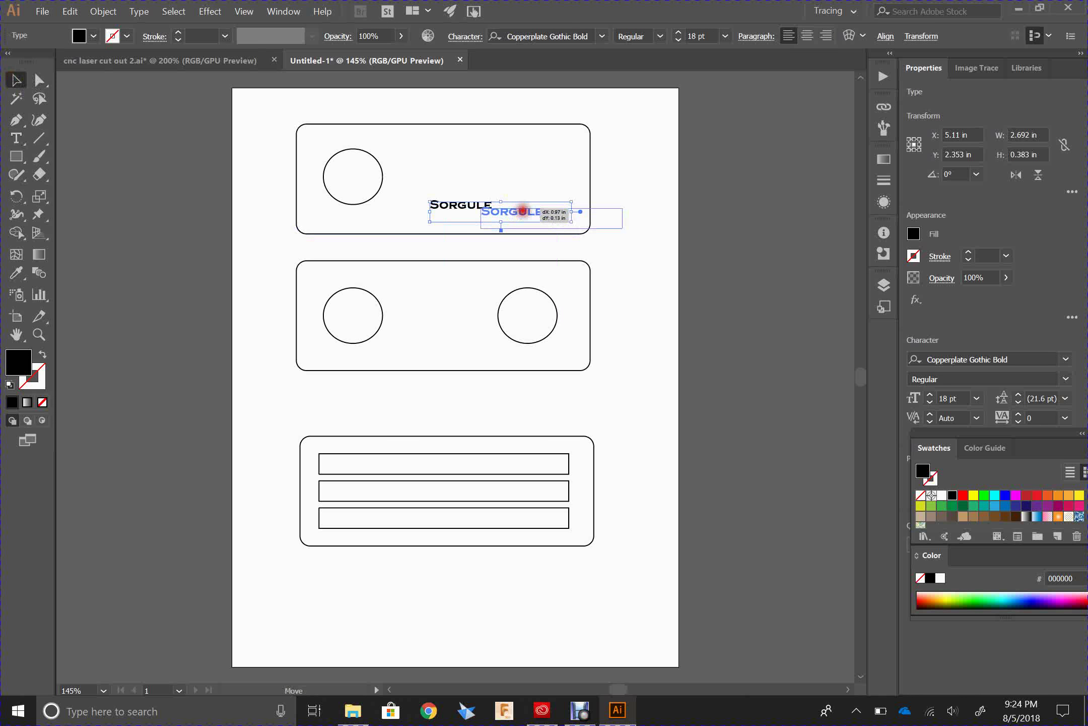
{"action": "left_click_drag", "start_coordinate": [523, 210], "coordinate": [527, 219]}
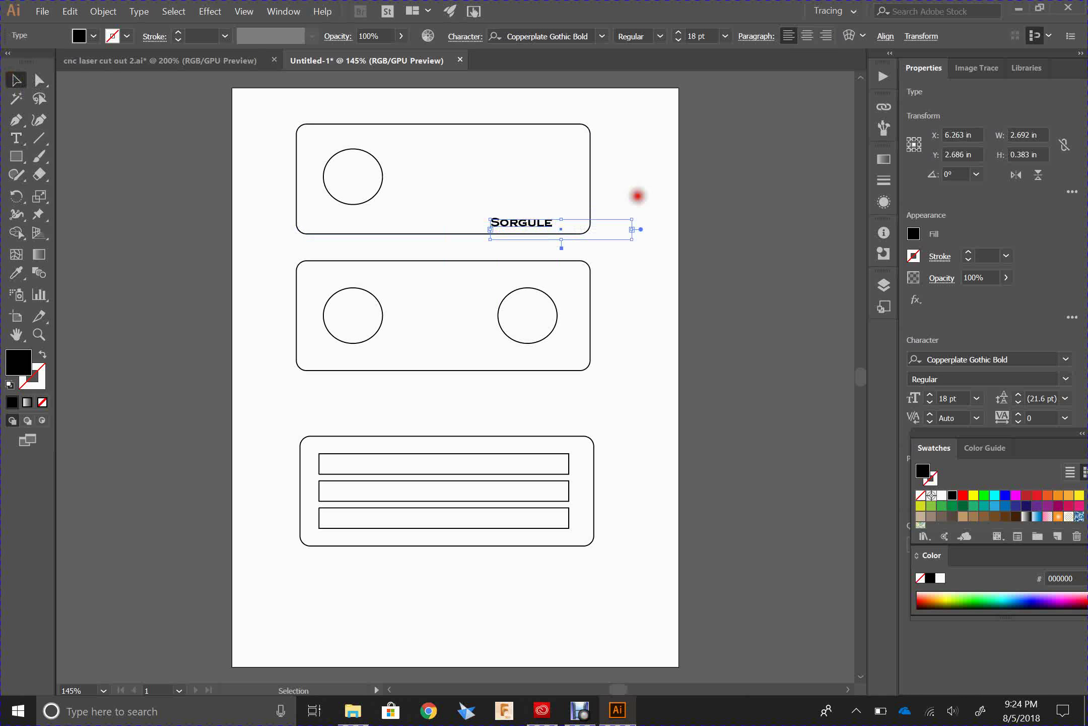
{"action": "left_click", "coordinate": [638, 195]}
{"action": "left_click", "coordinate": [511, 226]}
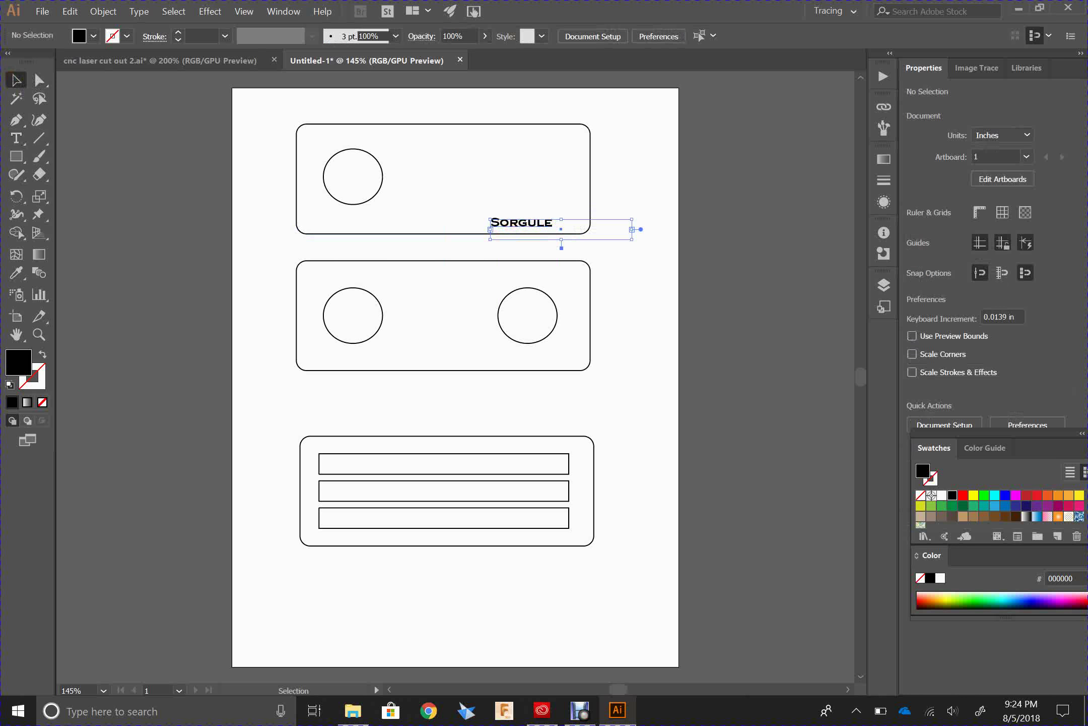
- Place copies of the Sorgule label in the middle and bottom rectangles' lower-right corners
{"action": "left_click", "coordinate": [70, 11]}
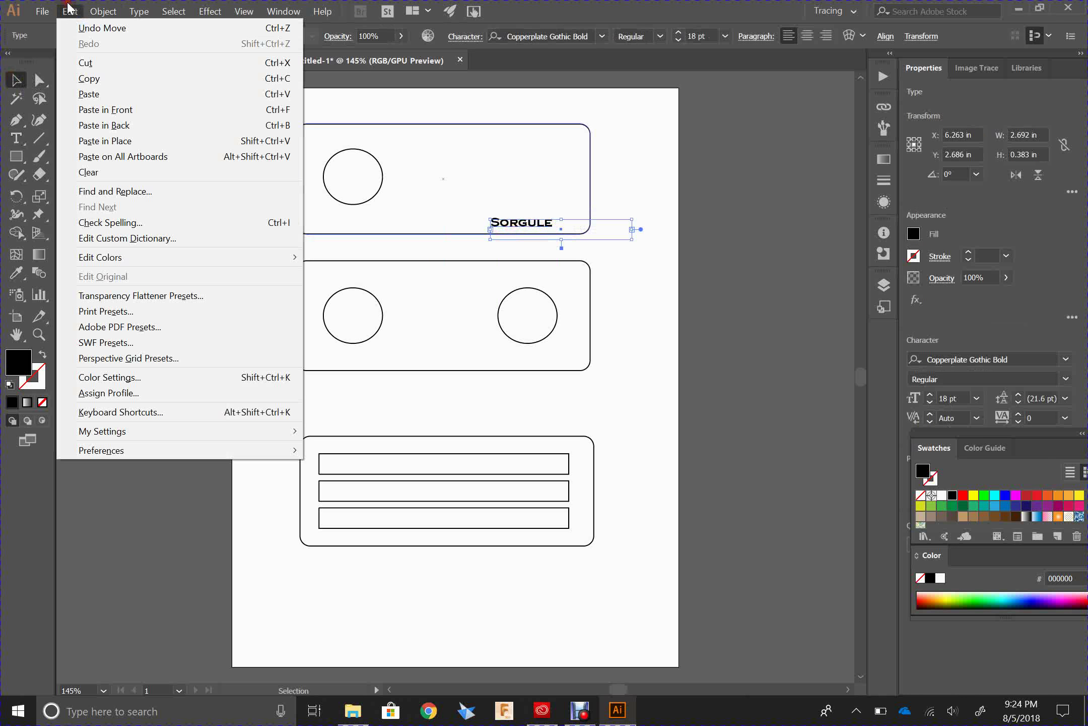
{"action": "left_click", "coordinate": [89, 78]}
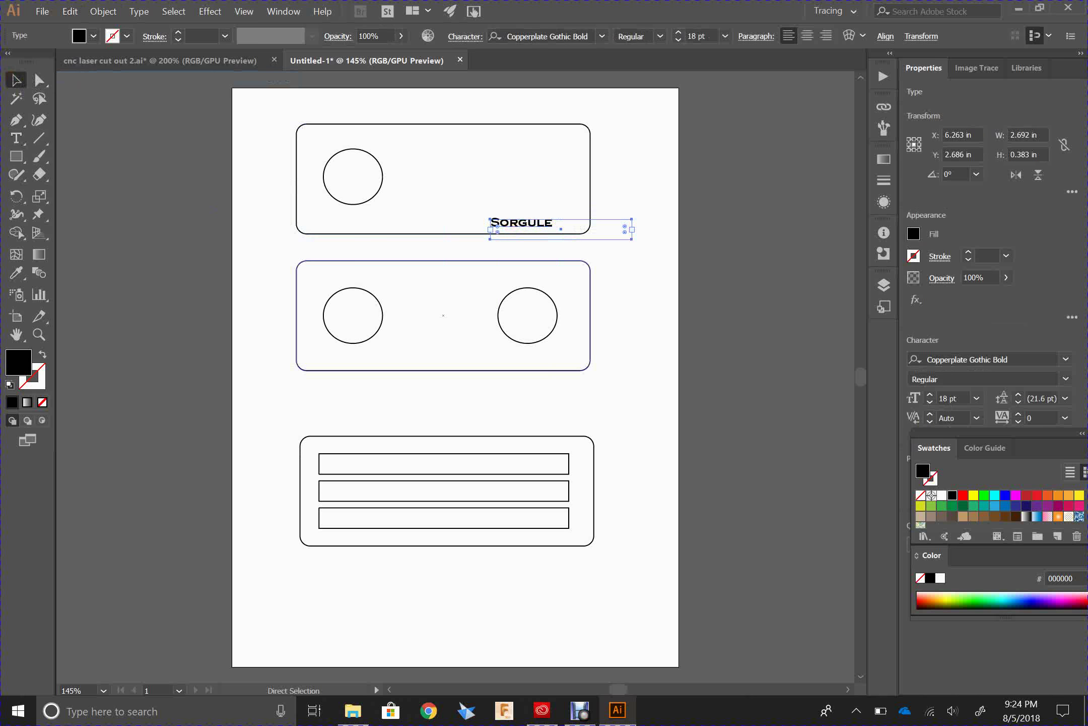
{"action": "key", "text": "ctrl+v"}
{"action": "left_click_drag", "start_coordinate": [422, 374], "coordinate": [540, 356]}
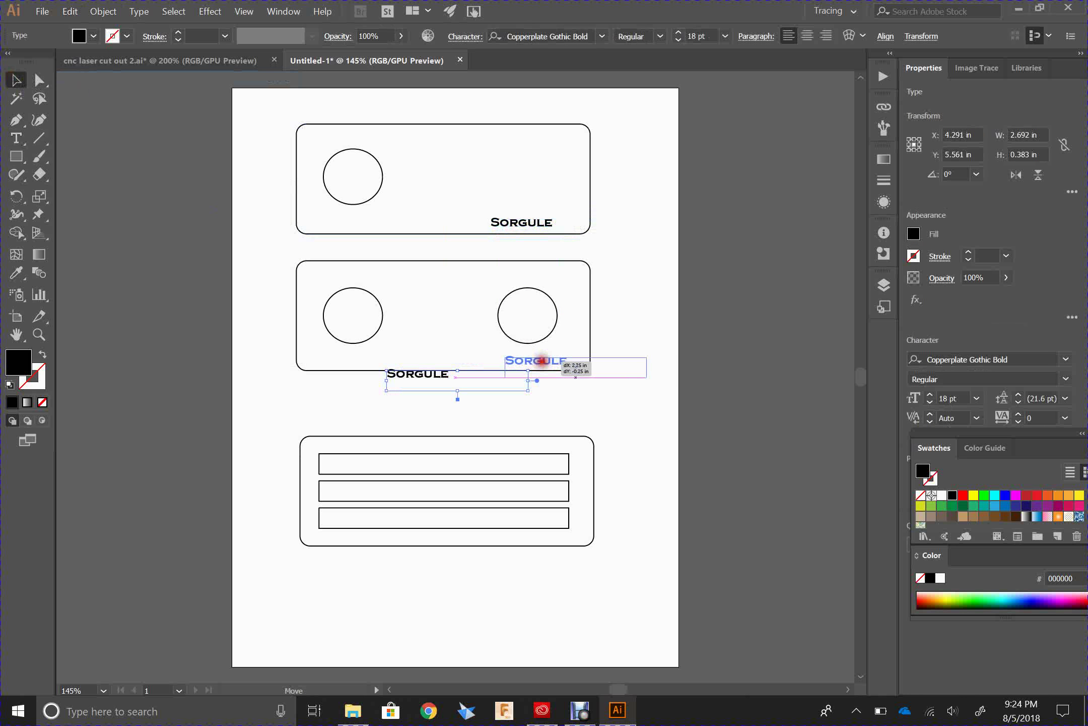
{"action": "left_click_drag", "start_coordinate": [541, 356], "coordinate": [541, 361]}
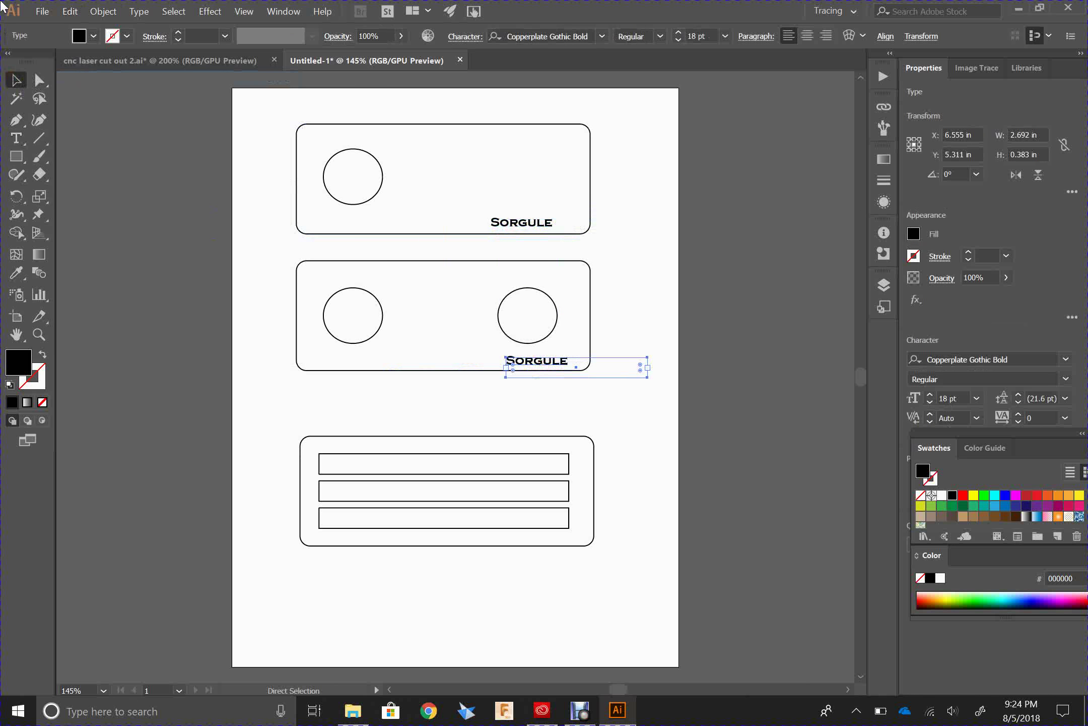
{"action": "left_click", "coordinate": [71, 11]}
{"action": "left_click", "coordinate": [99, 93]}
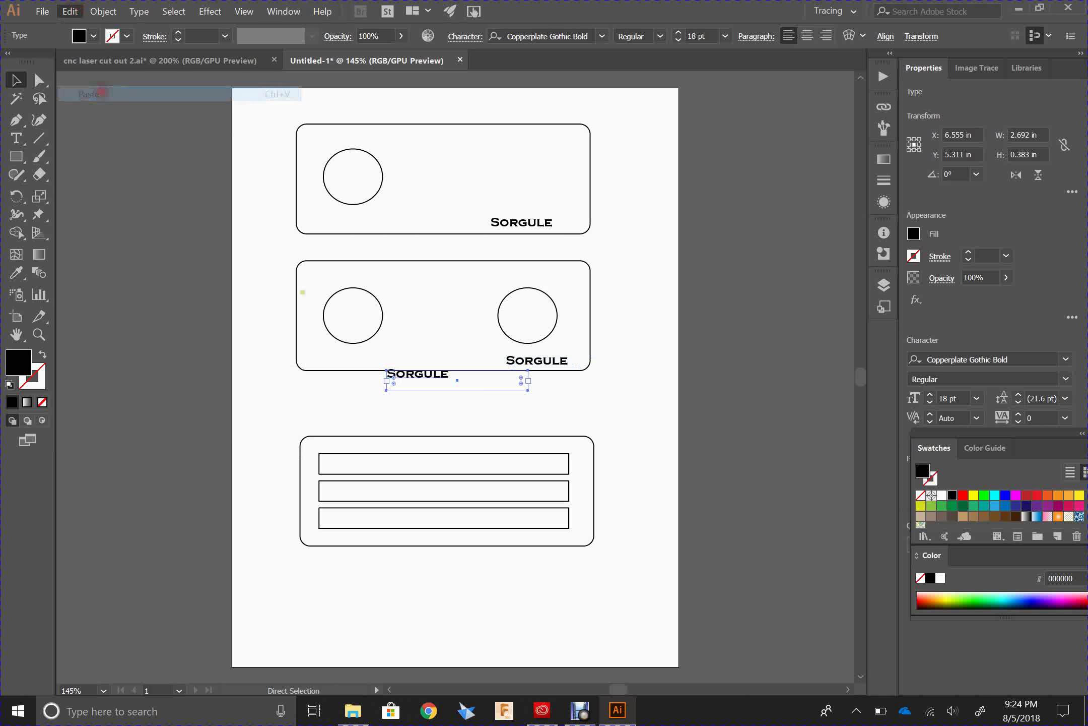
{"action": "mouse_move", "coordinate": [406, 373]}
{"action": "left_mouse_down"}
{"action": "mouse_move", "coordinate": [521, 548]}
{"action": "mouse_move", "coordinate": [534, 532]}
{"action": "left_mouse_up"}
{"action": "left_click", "coordinate": [508, 569]}
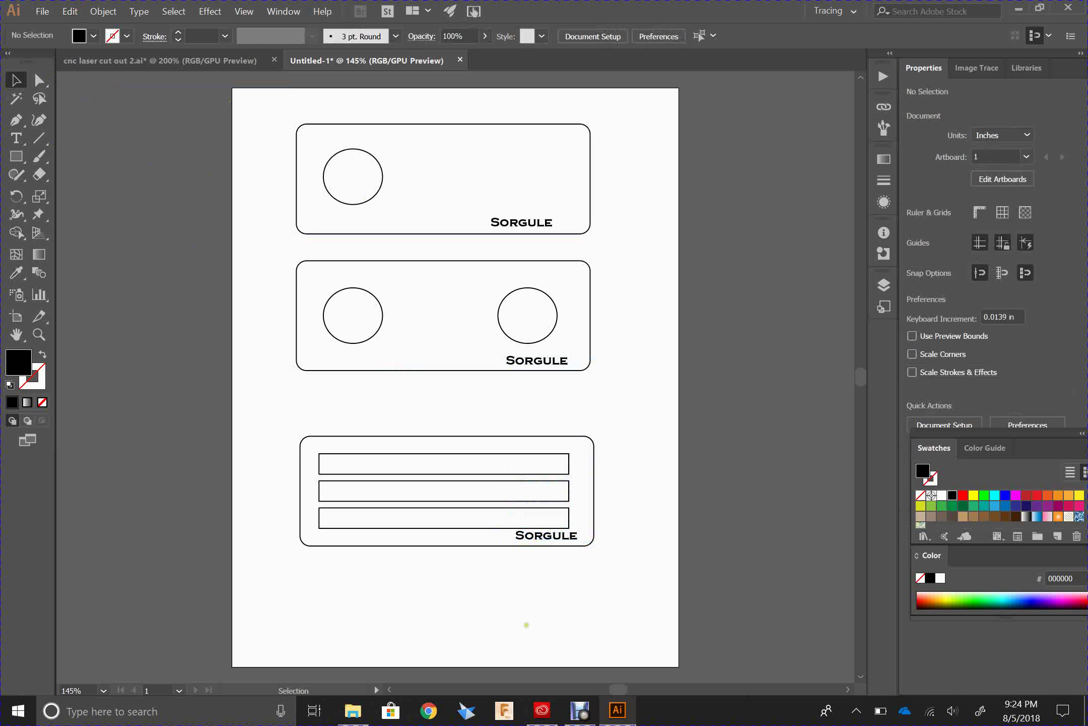
{"action": "left_click", "coordinate": [590, 715]}
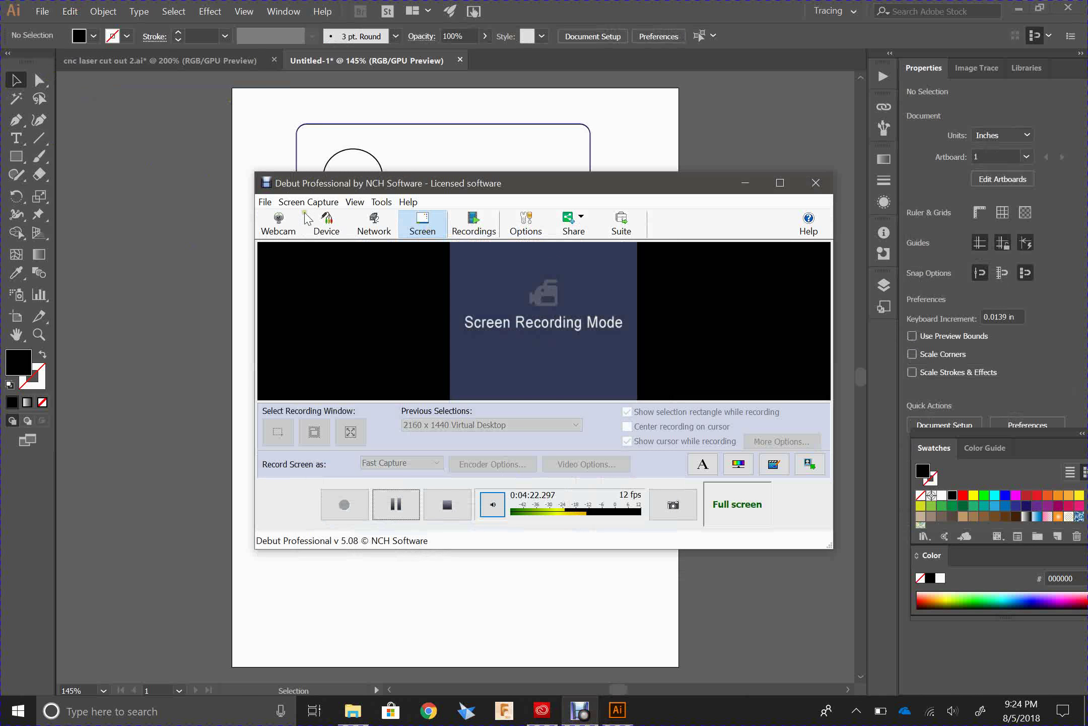